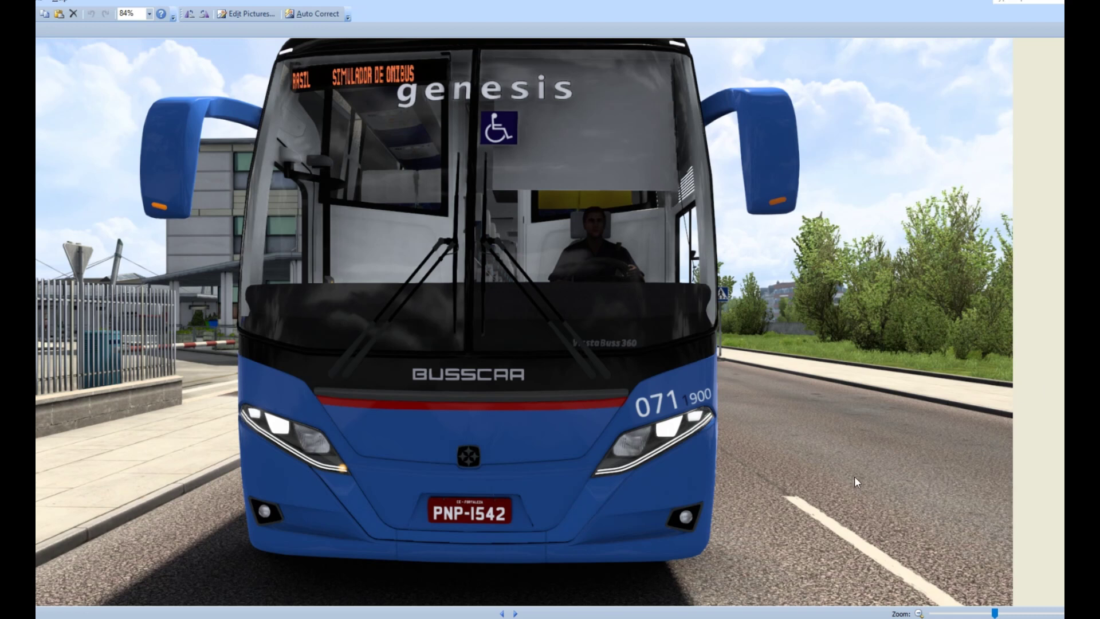
Switch to File Explorer's Euro Truck Simulator 2 mod folder and open "B4D - VisstaBuss 360 - EDITS.scs" as an archive in 7-Zip
{"action": "mouse_move", "coordinate": [322, 616]}
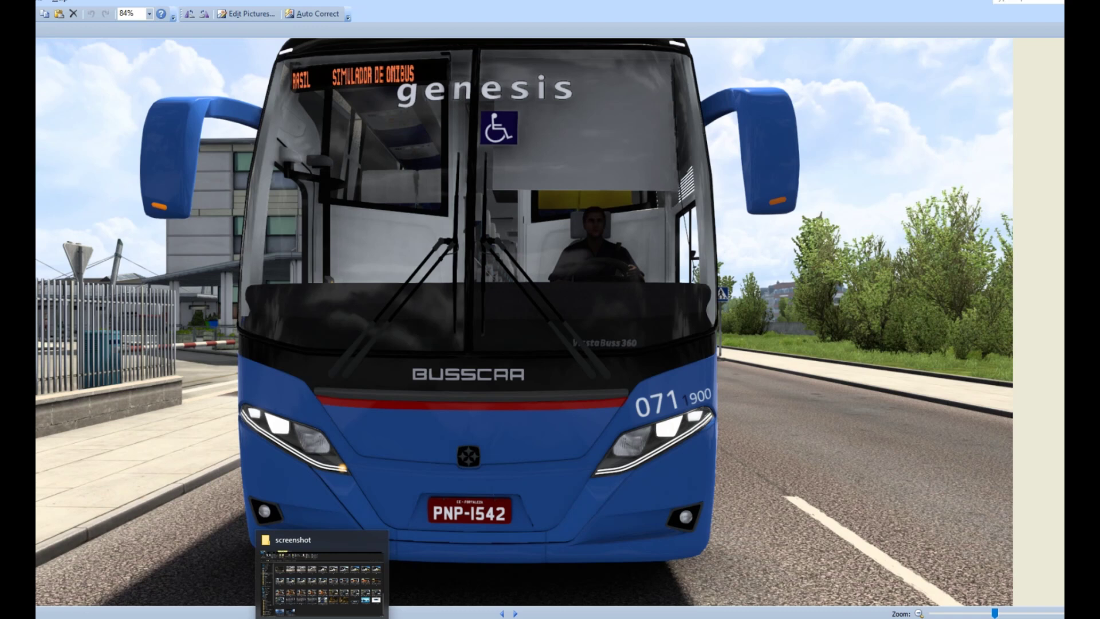
{"action": "left_click", "coordinate": [321, 573]}
{"action": "key", "text": "alt+Left"}
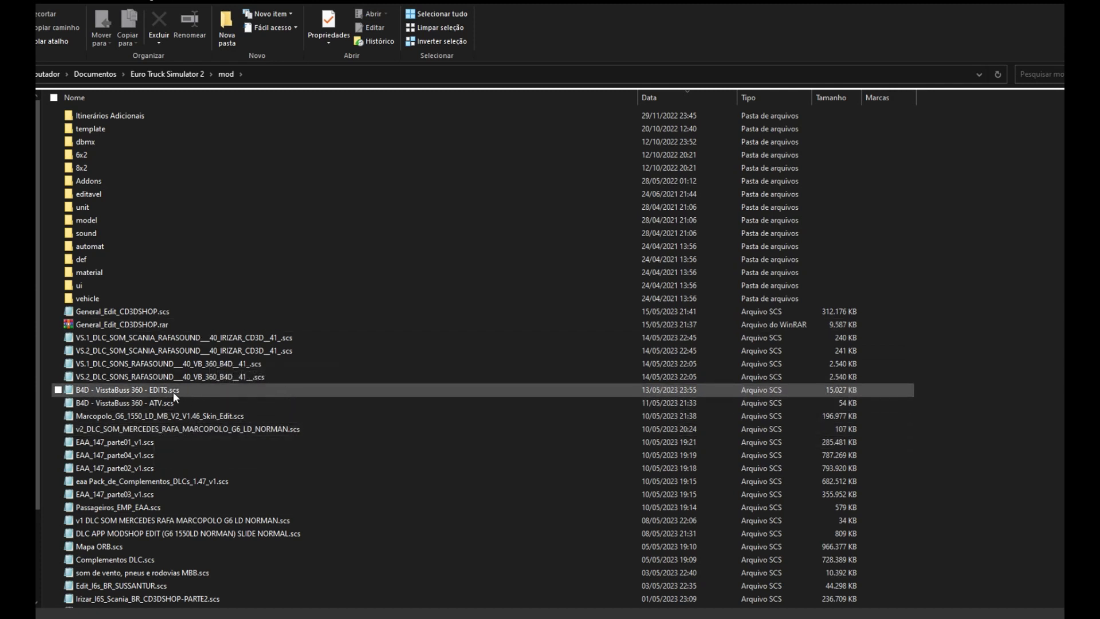
{"action": "left_click", "coordinate": [148, 389]}
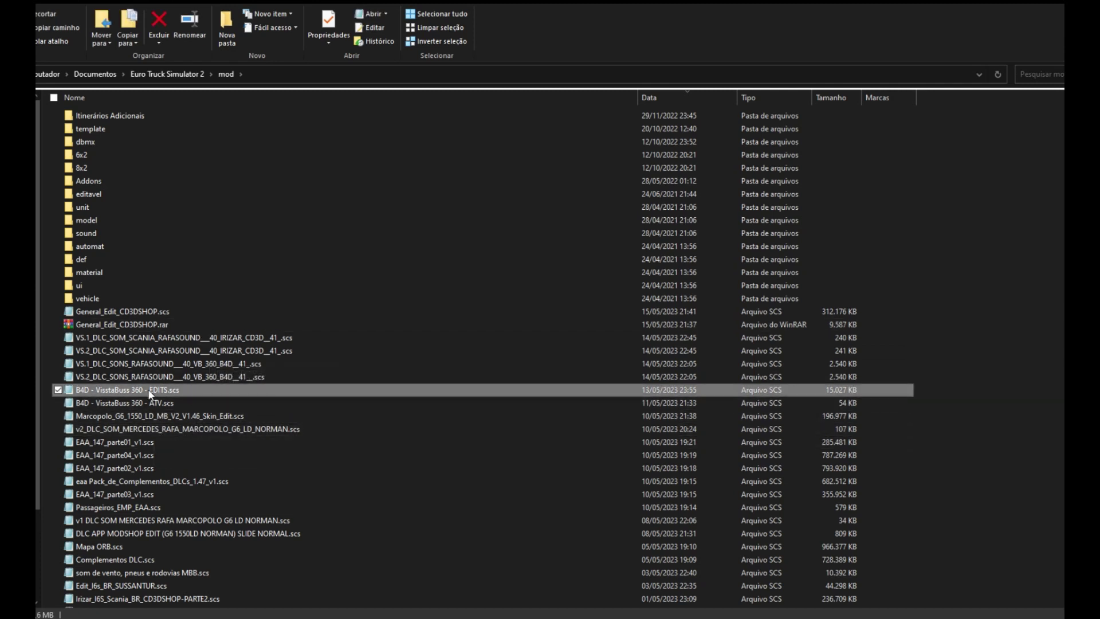
{"action": "right_click", "coordinate": [148, 390]}
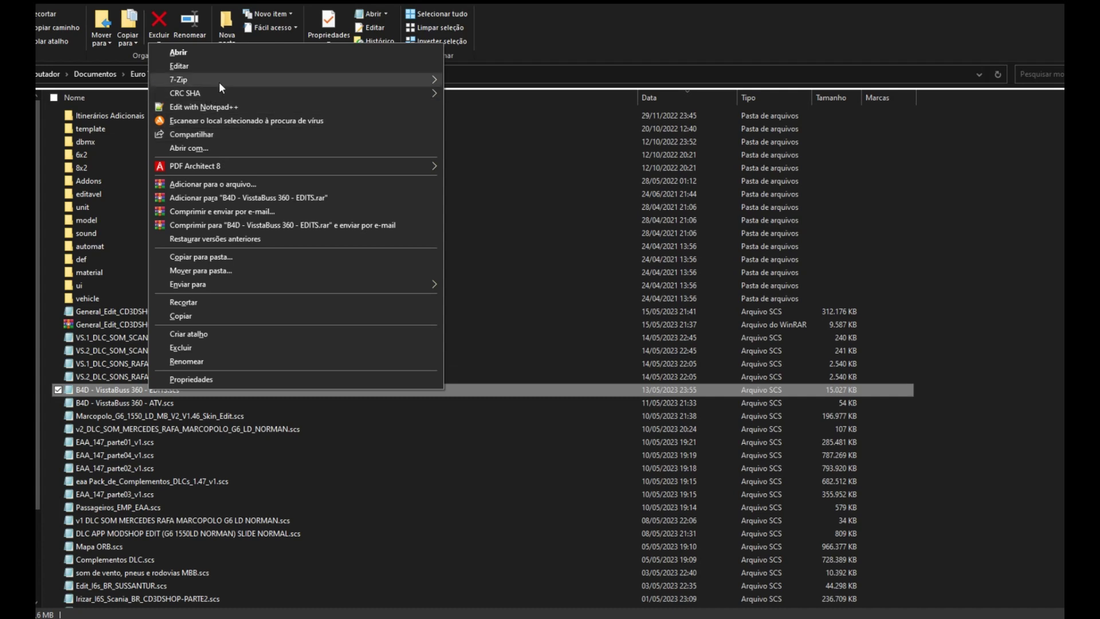
{"action": "mouse_move", "coordinate": [249, 83]}
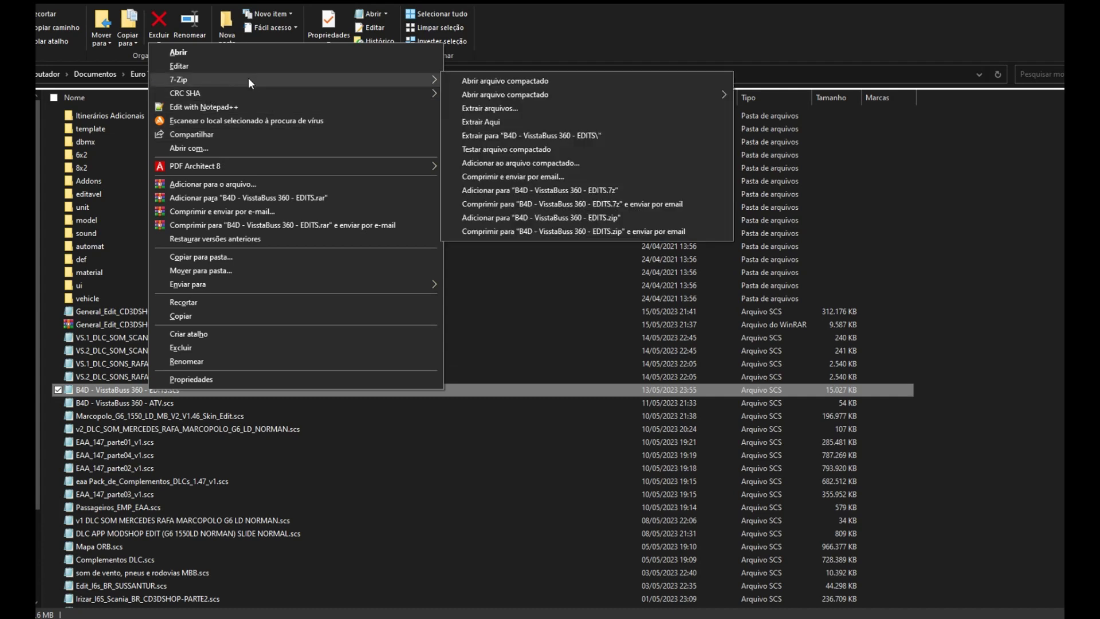
{"action": "left_click", "coordinate": [474, 81]}
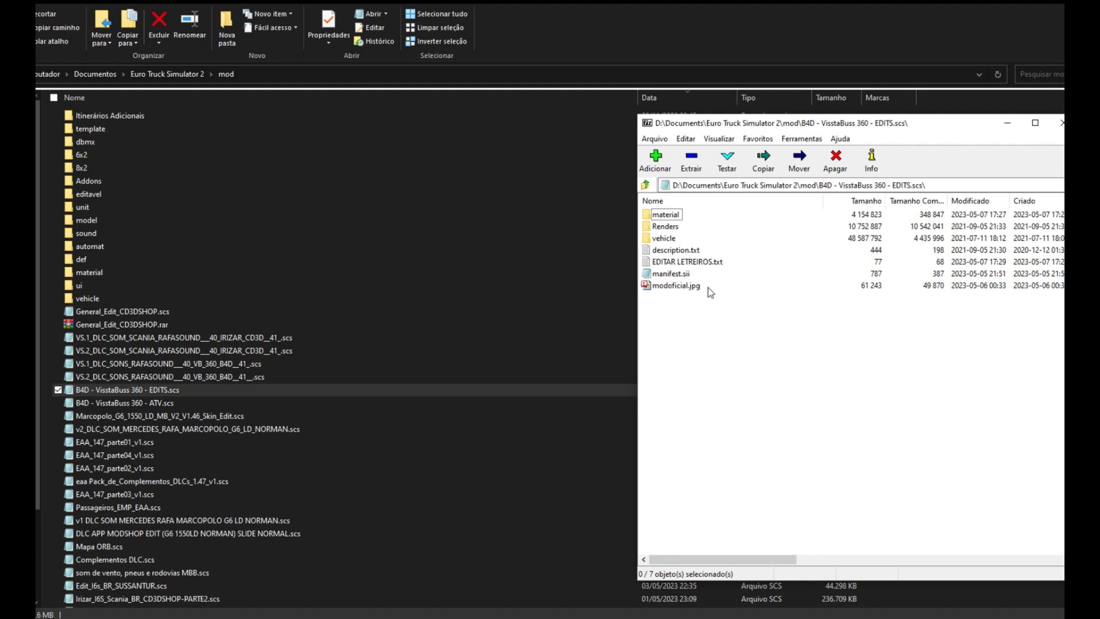
Read the sign-editing instructions in EDITAR LETREIROS.txt inside the archive, and close the file
{"action": "double_click", "coordinate": [697, 263]}
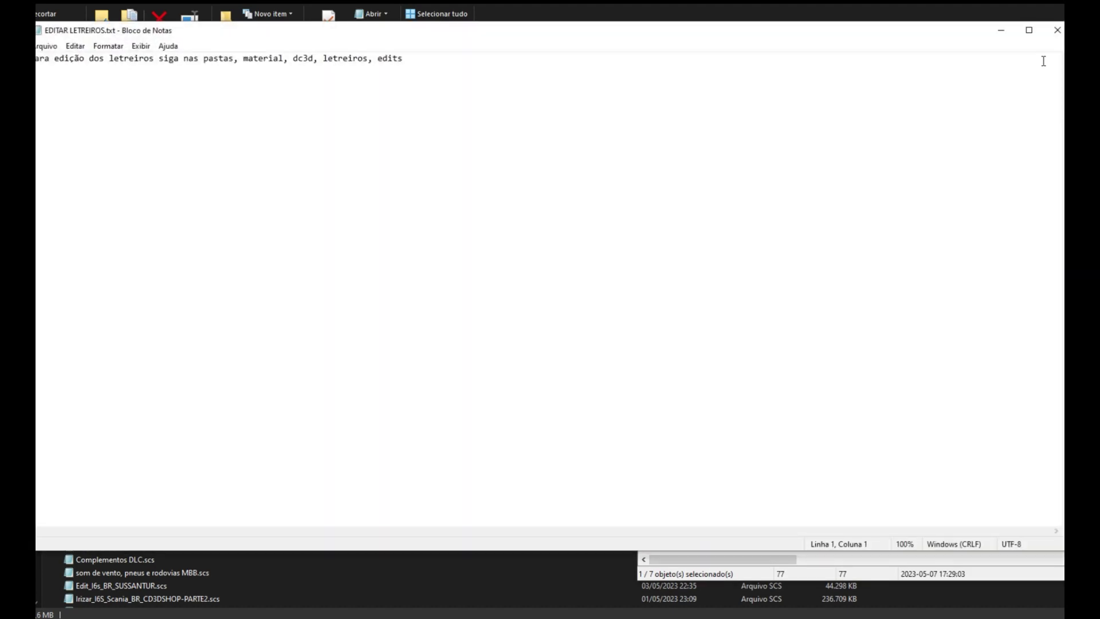
{"action": "left_click", "coordinate": [1057, 30]}
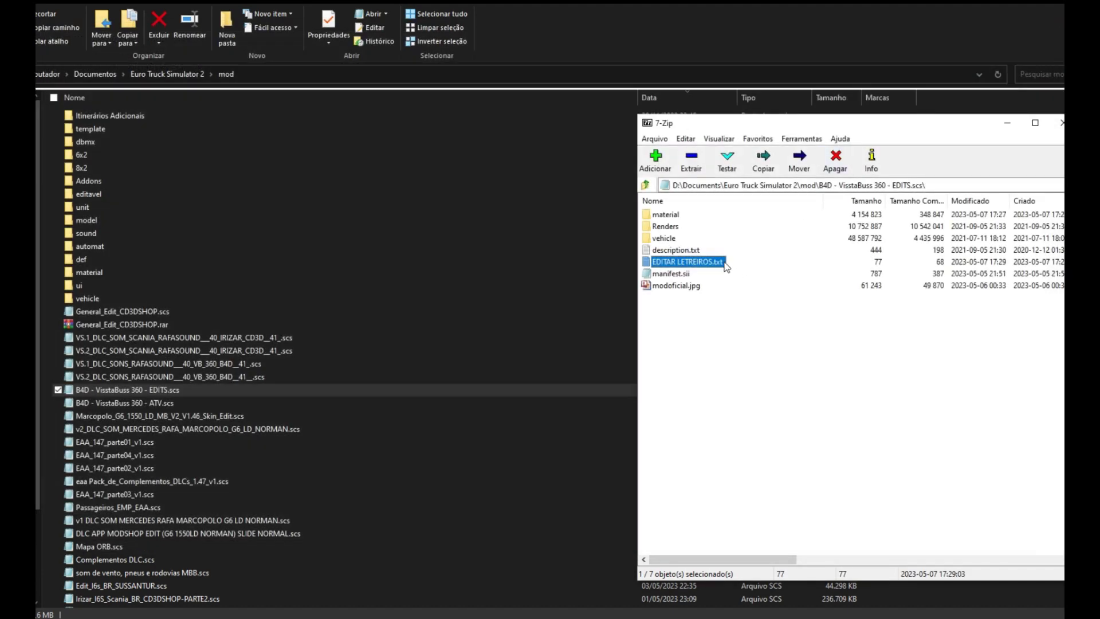
{"action": "double_click", "coordinate": [688, 262]}
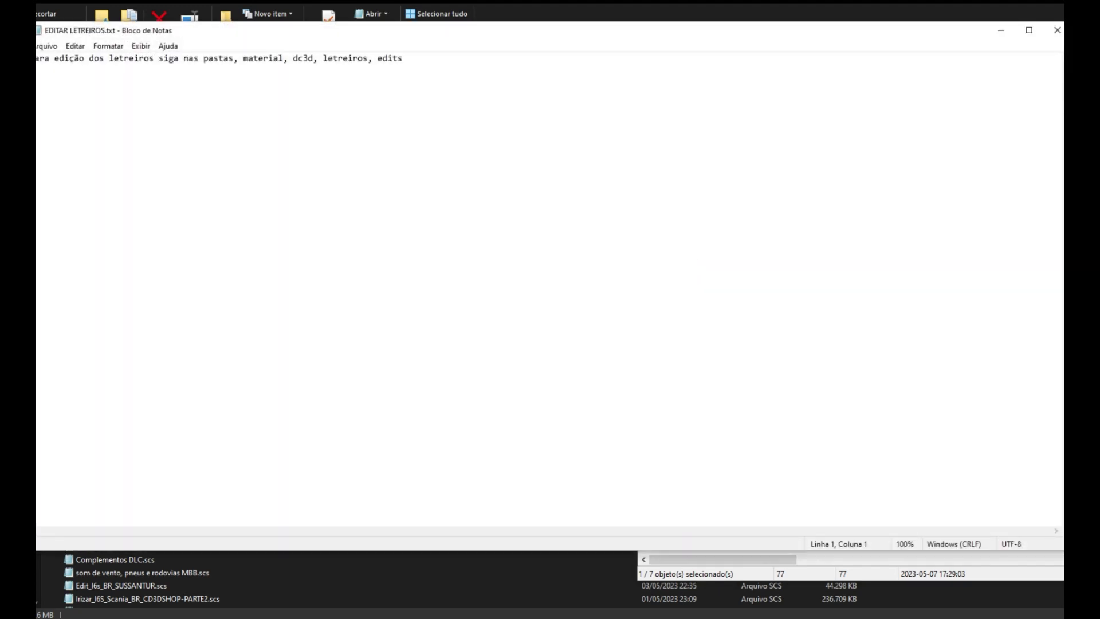
{"action": "left_click_drag", "start_coordinate": [54, 60], "coordinate": [405, 68]}
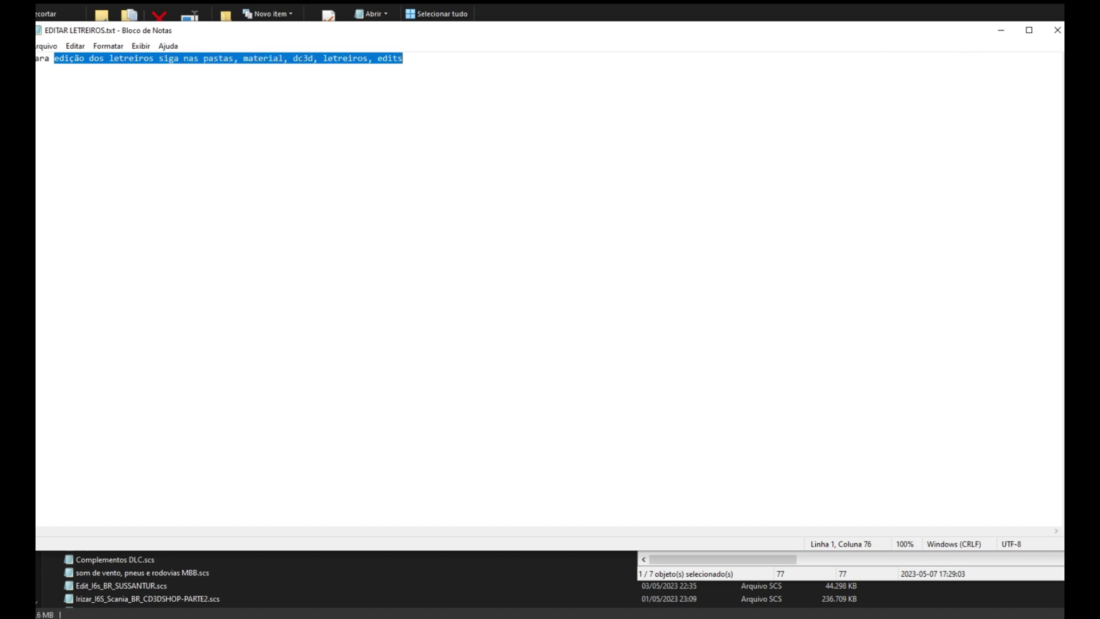
{"action": "left_click", "coordinate": [1057, 29]}
Browse the archive to material\dc3d\letreiros\edits and open 00.dds
{"action": "double_click", "coordinate": [659, 215]}
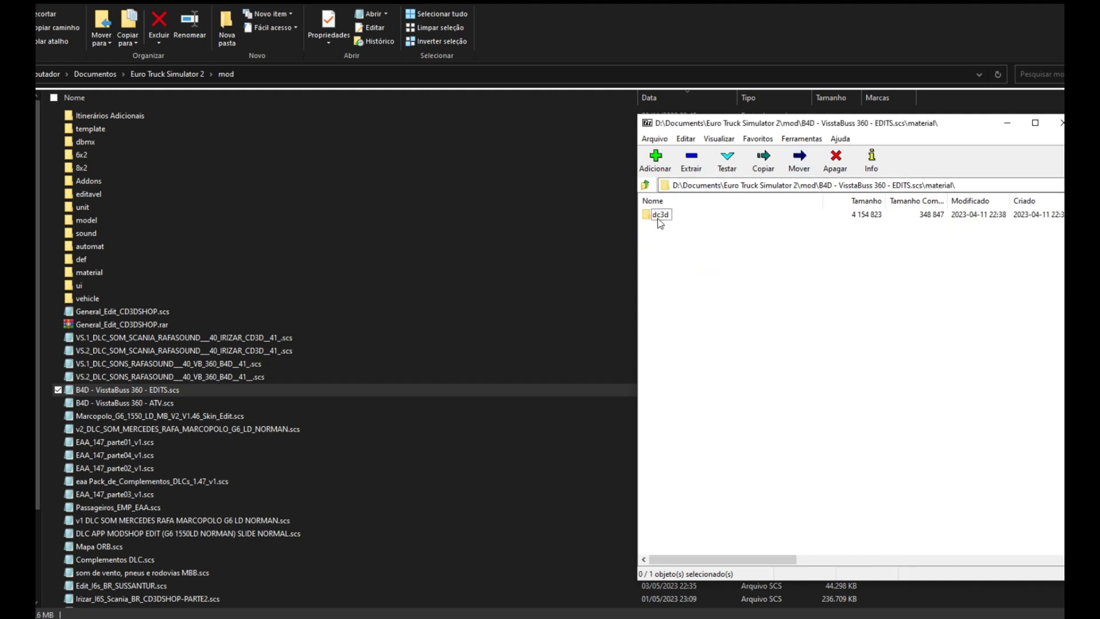
{"action": "double_click", "coordinate": [659, 220]}
{"action": "double_click", "coordinate": [659, 220]}
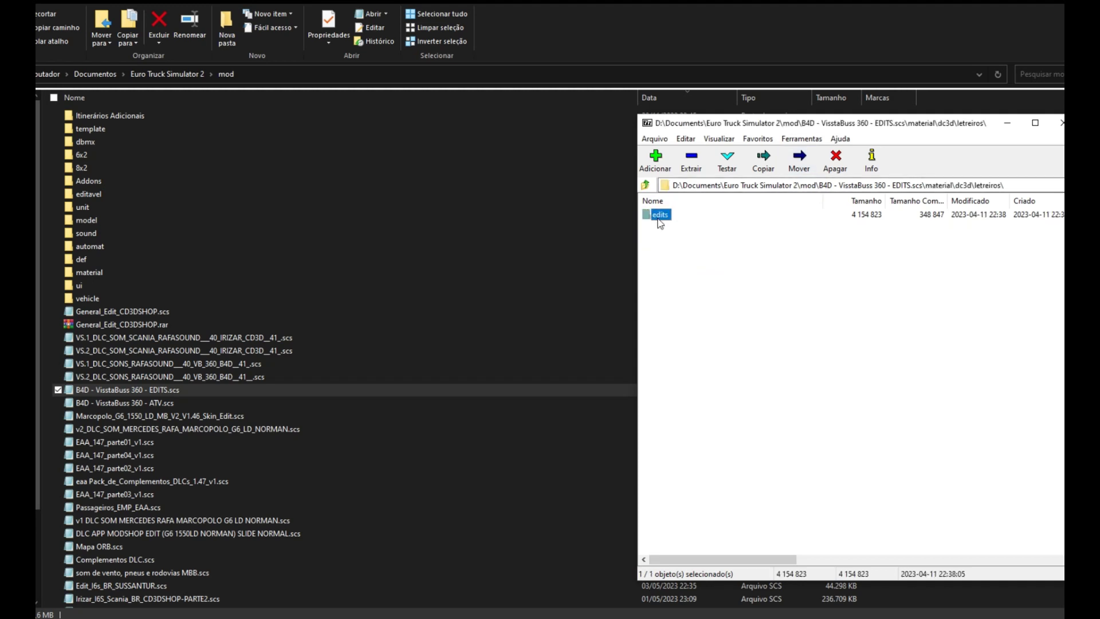
{"action": "double_click", "coordinate": [658, 220]}
{"action": "left_click", "coordinate": [664, 217]}
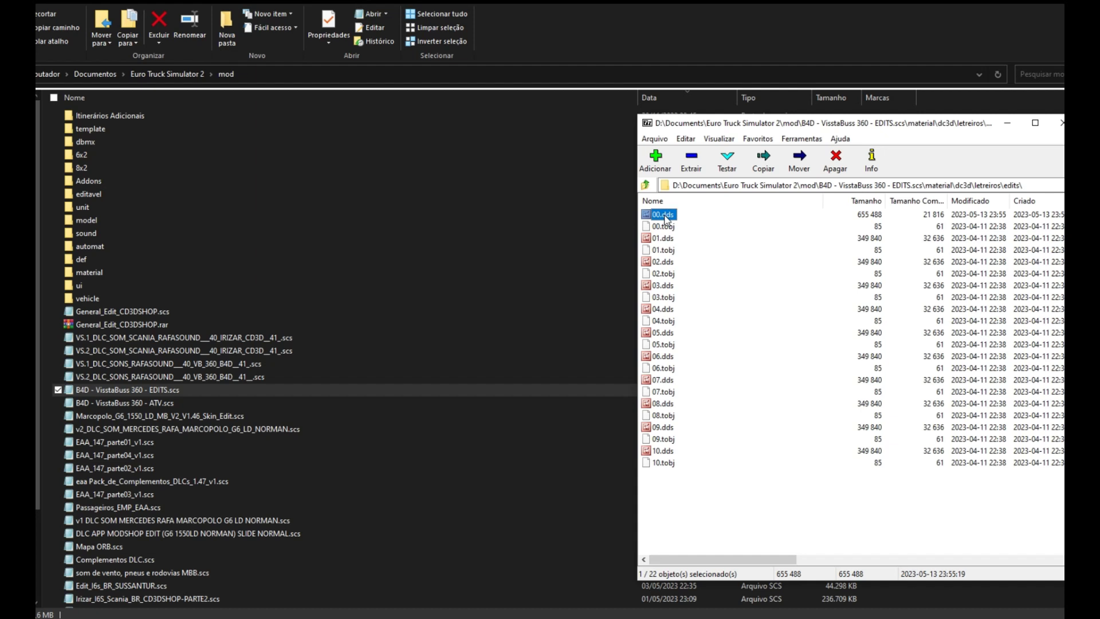
{"action": "double_click", "coordinate": [663, 216]}
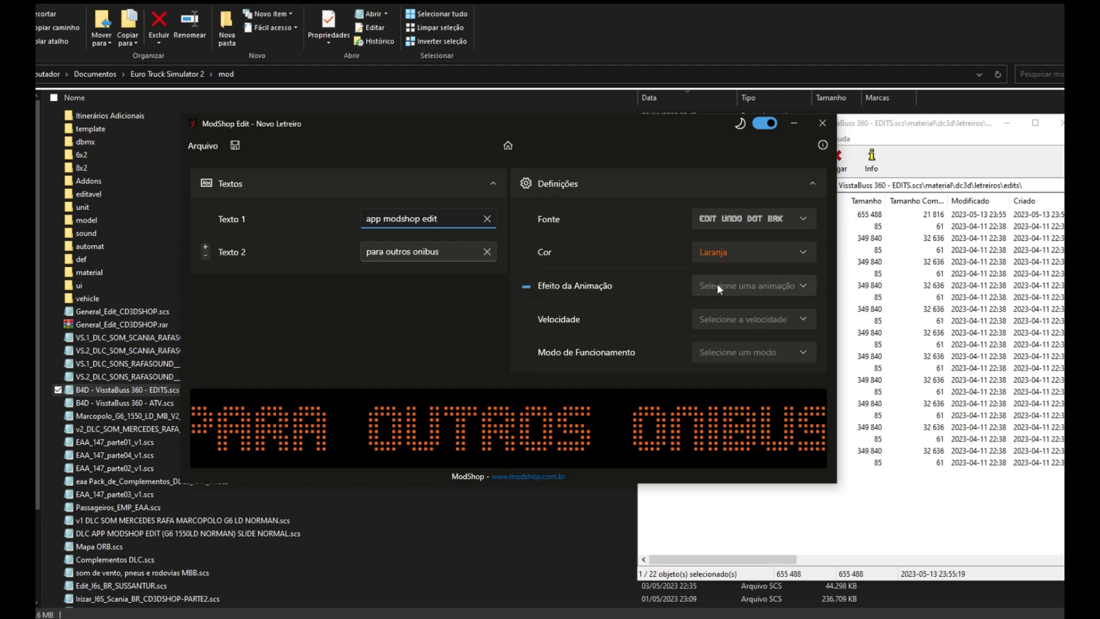
In ModShop Edit, try the Crossfade animation effect on the new sign and settle on Marquee/Slide
{"action": "left_click", "coordinate": [716, 283]}
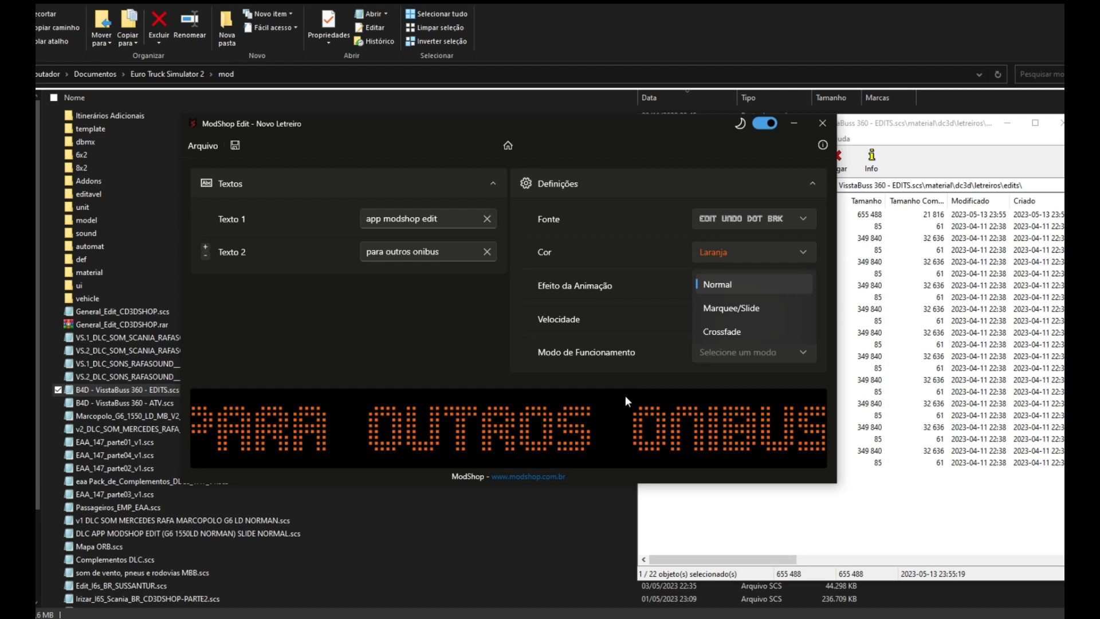
{"action": "left_click", "coordinate": [723, 332]}
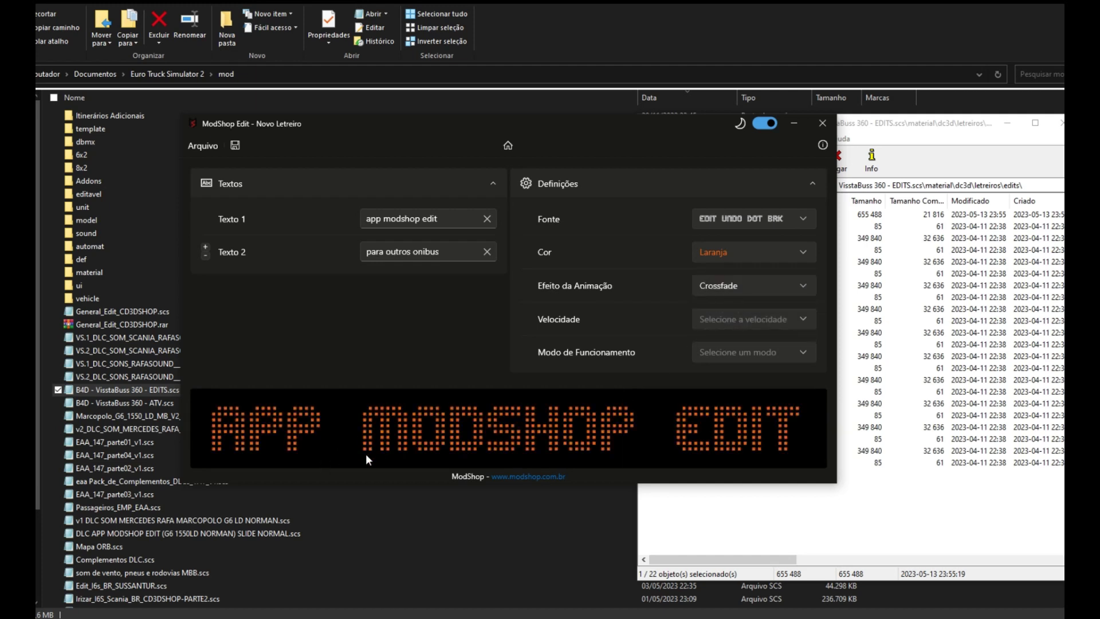
{"action": "left_click", "coordinate": [761, 284]}
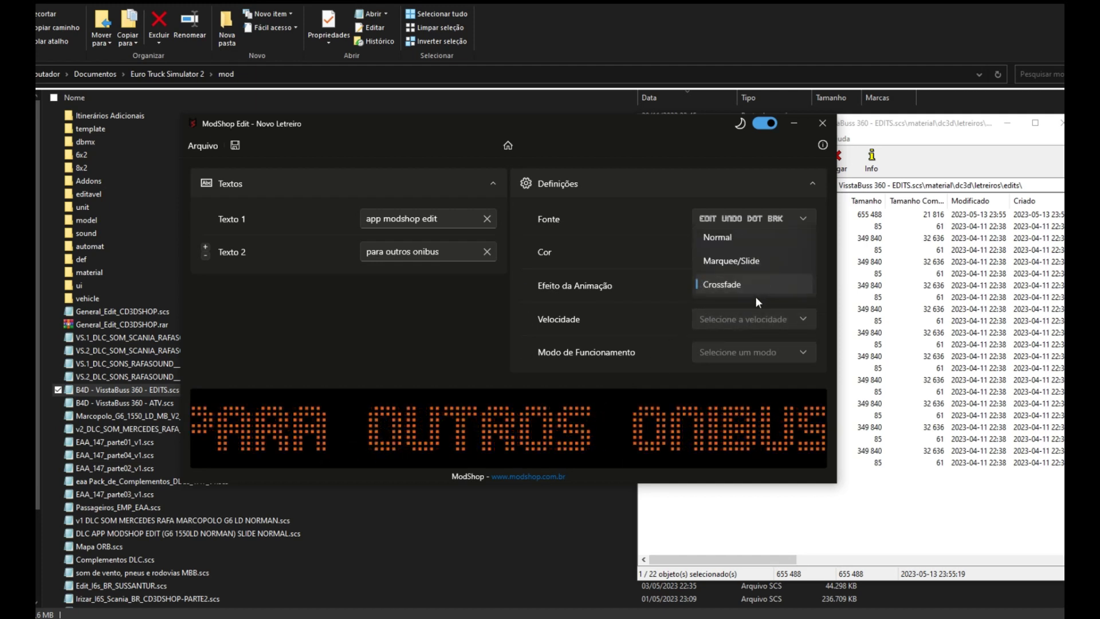
{"action": "left_click", "coordinate": [755, 258]}
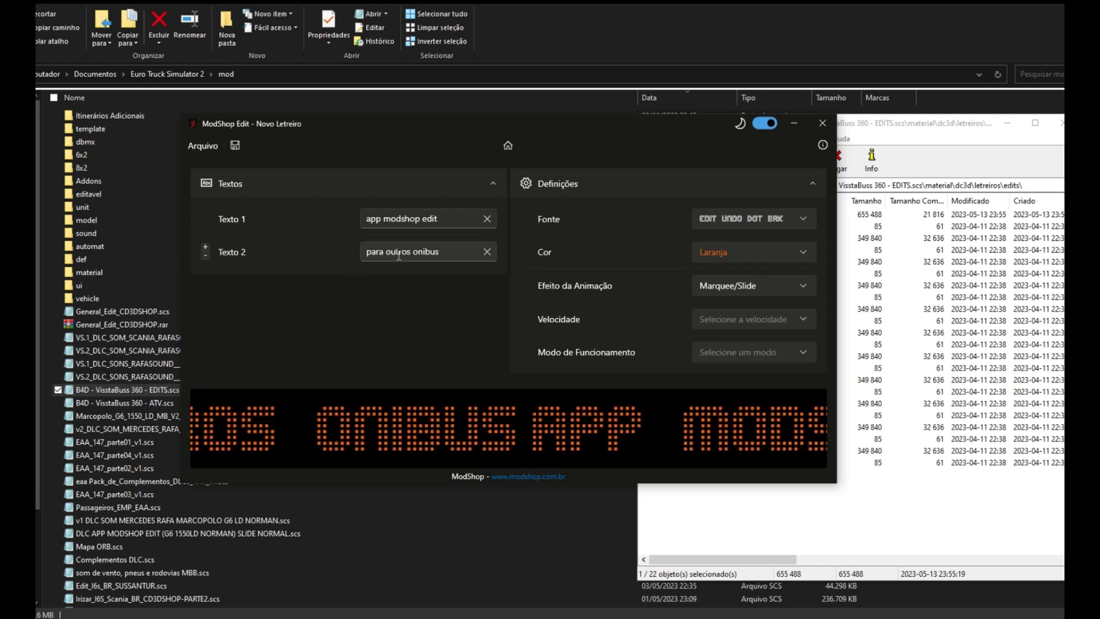
Add three more text lines to the sign, Texto 3 through Texto 5
{"action": "left_click", "coordinate": [206, 247]}
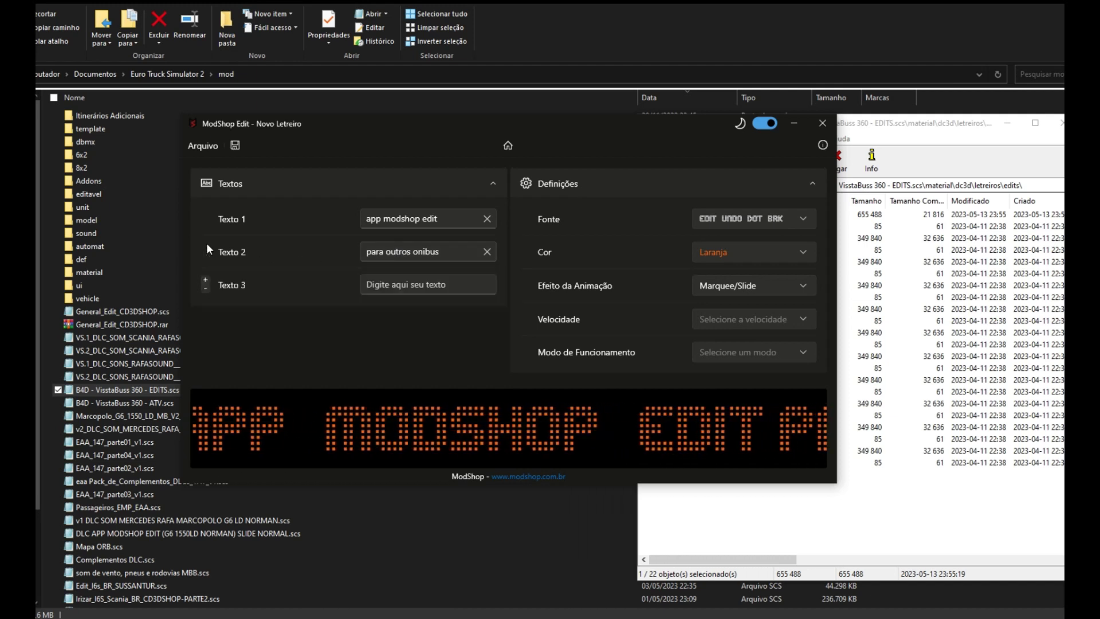
{"action": "left_click", "coordinate": [205, 280]}
{"action": "left_click", "coordinate": [206, 313]}
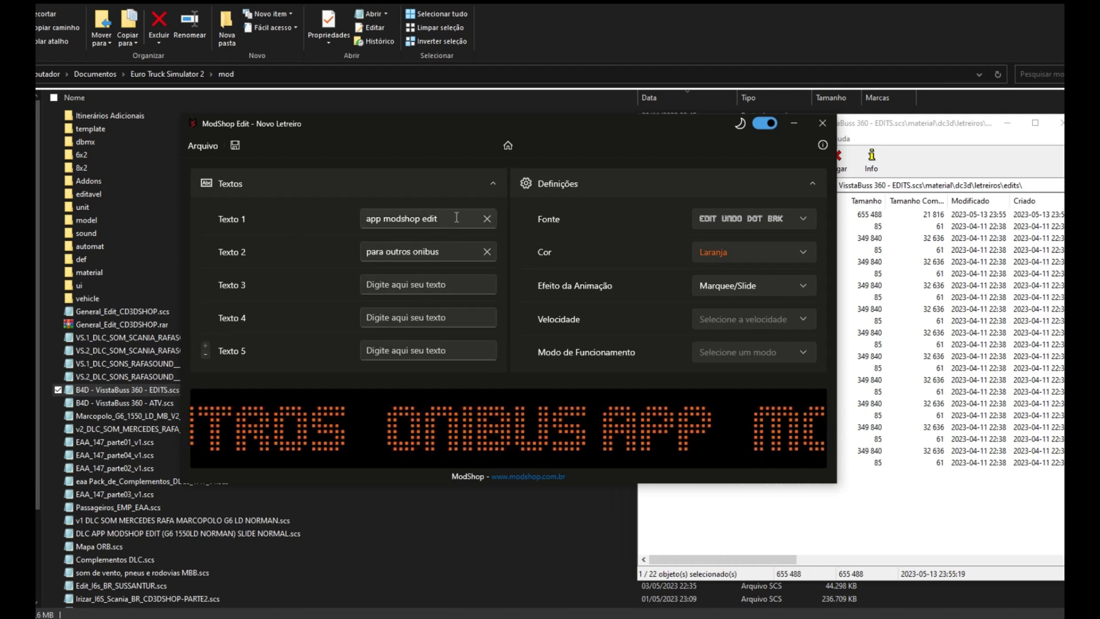
{"action": "left_click", "coordinate": [445, 252]}
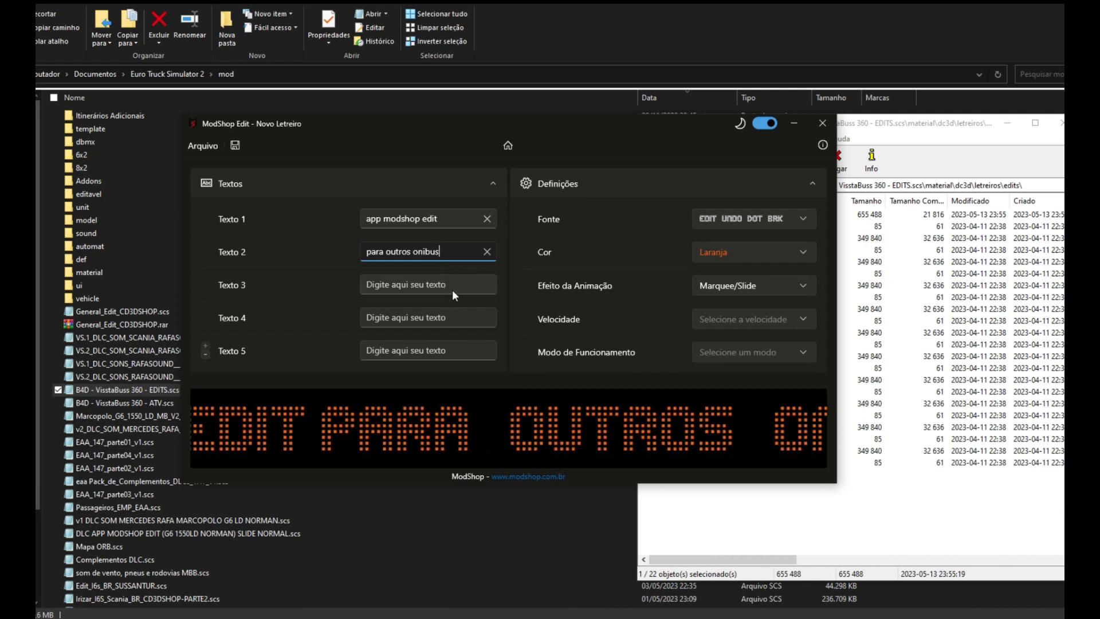
{"action": "left_click", "coordinate": [453, 288]}
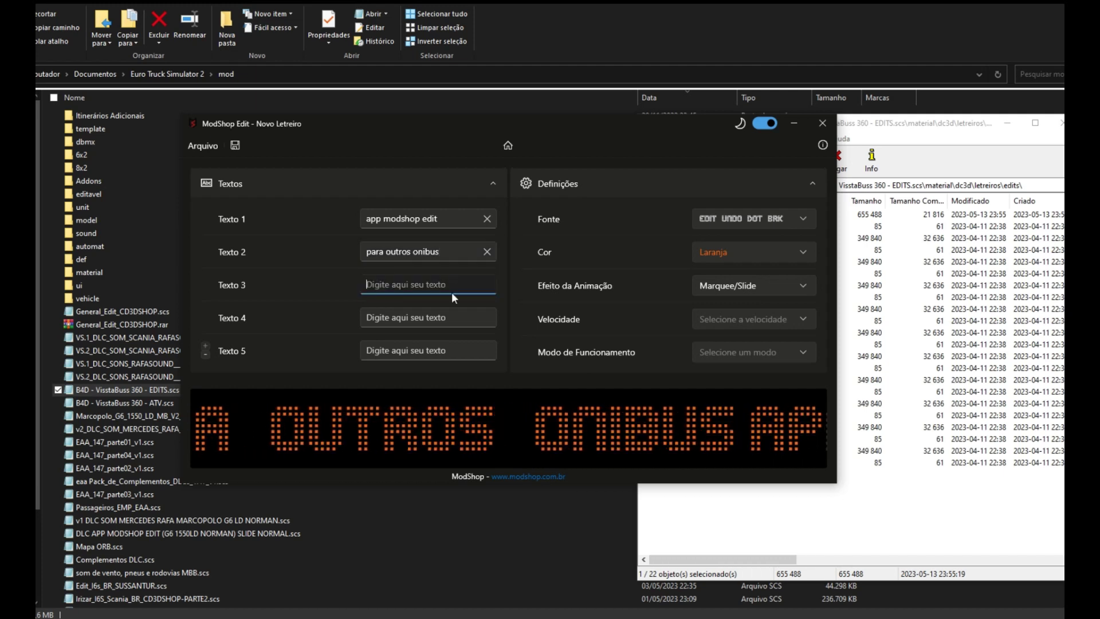
{"action": "left_click", "coordinate": [446, 312]}
{"action": "left_click", "coordinate": [447, 346]}
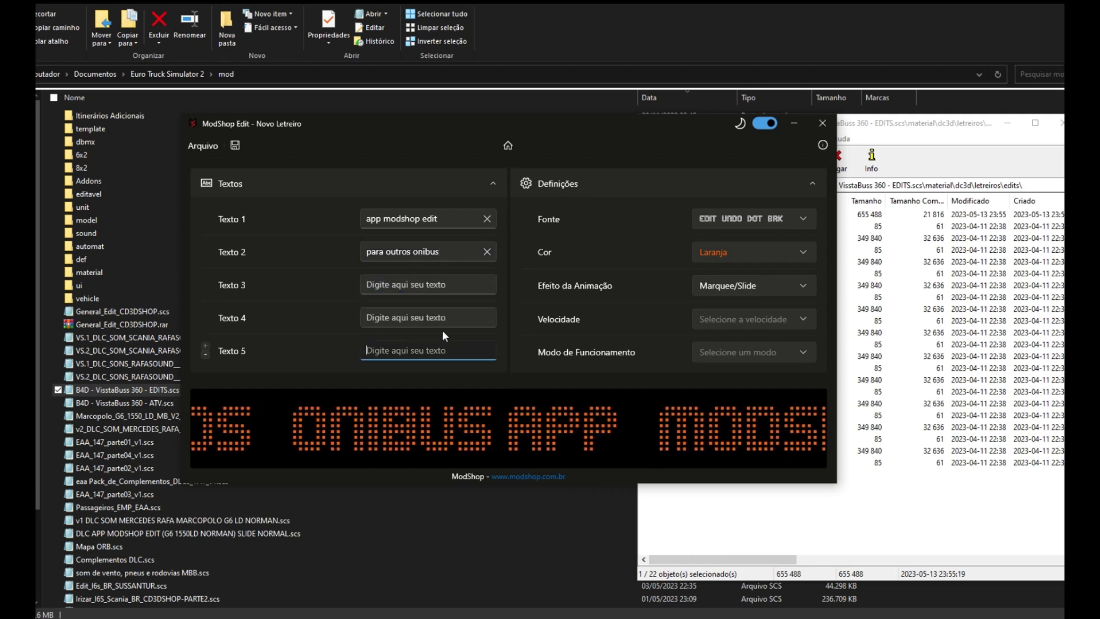
{"action": "left_click", "coordinate": [389, 286]}
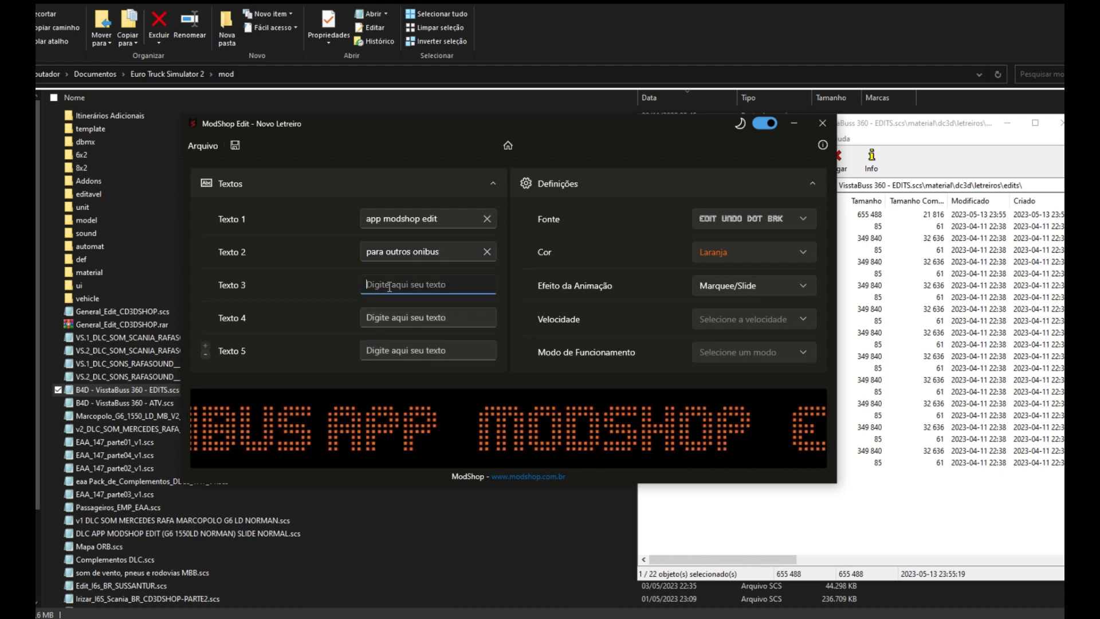
{"action": "left_click", "coordinate": [425, 315]}
{"action": "left_click", "coordinate": [426, 353]}
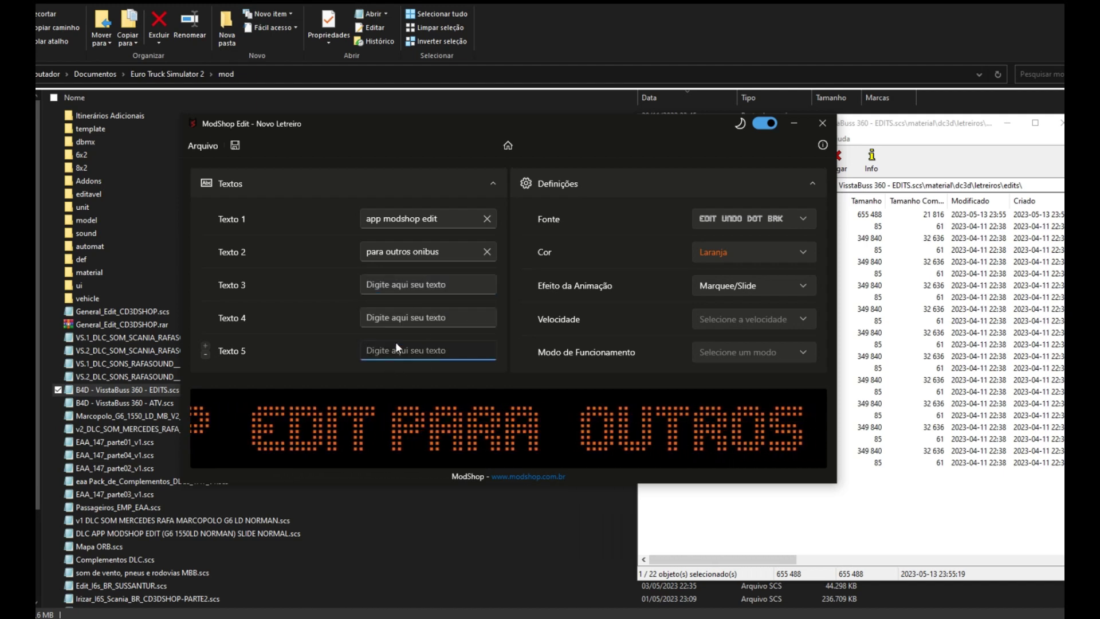
Set the sign's Texto 3 to "busscar vb360"
{"action": "left_click", "coordinate": [421, 287]}
{"action": "type", "text": "app modshop edit"}
{"action": "left_click_drag", "start_coordinate": [438, 285], "coordinate": [344, 283]}
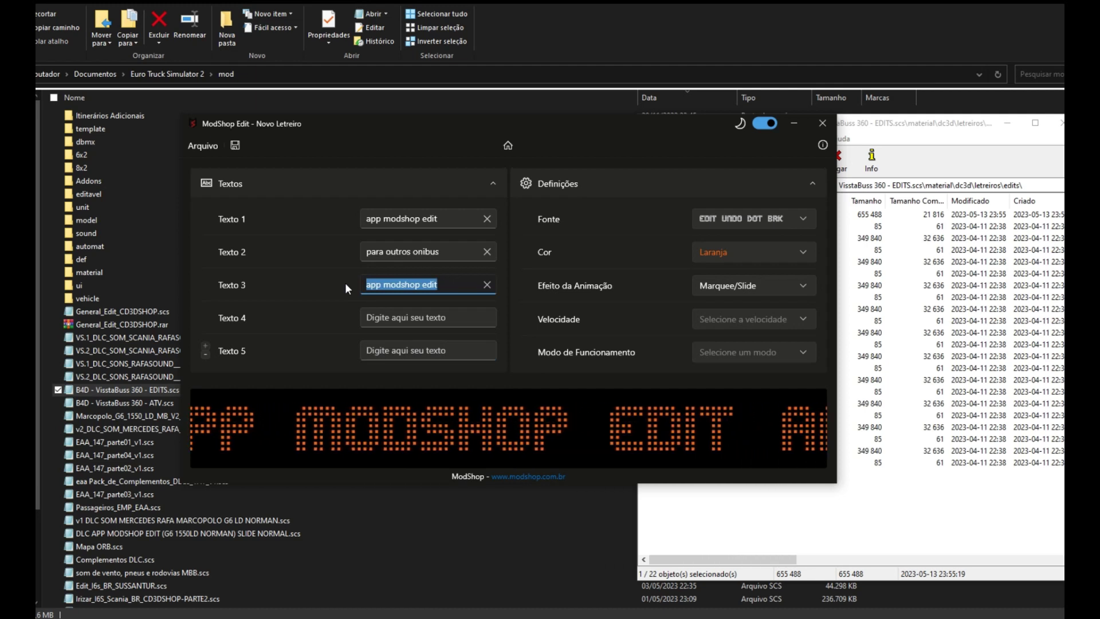
{"action": "type", "text": "bussca"}
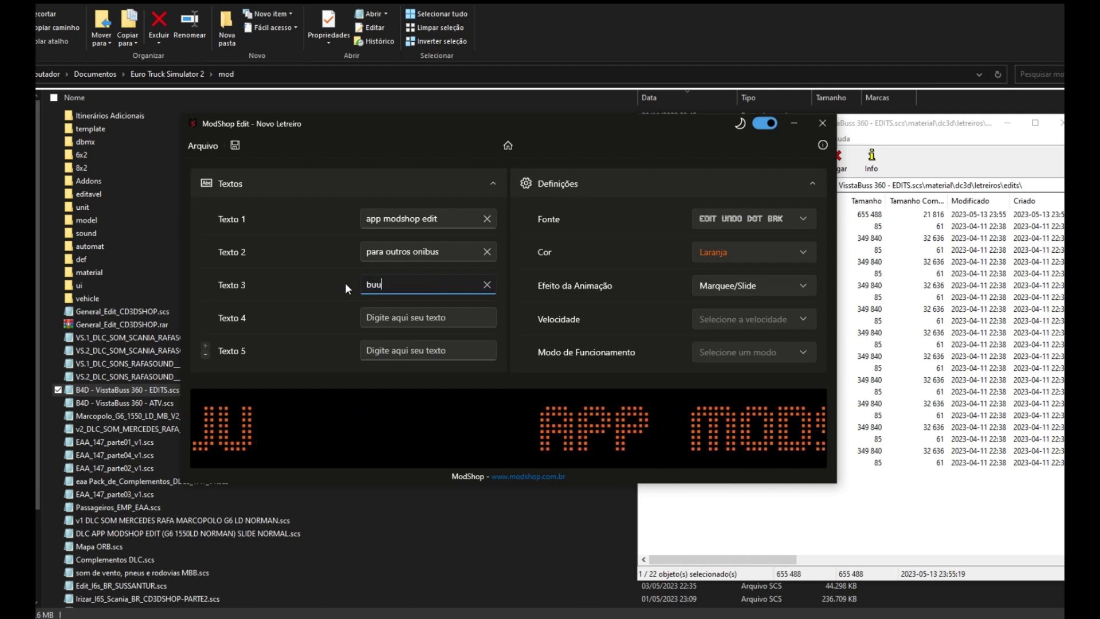
{"action": "type", "text": "r"}
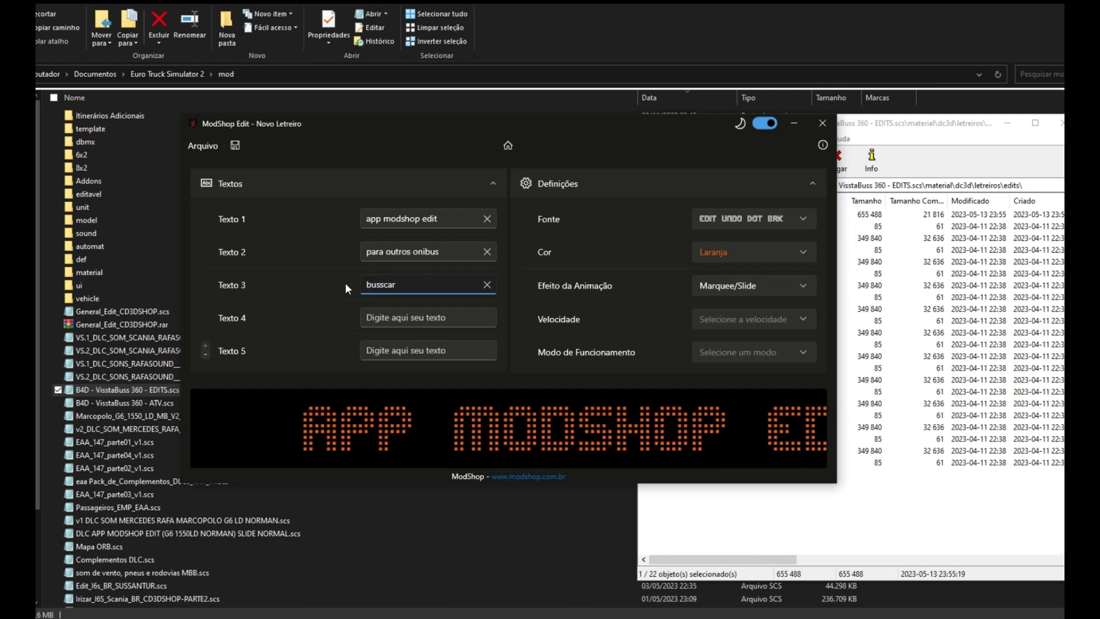
{"action": "type", "text": " vb360"}
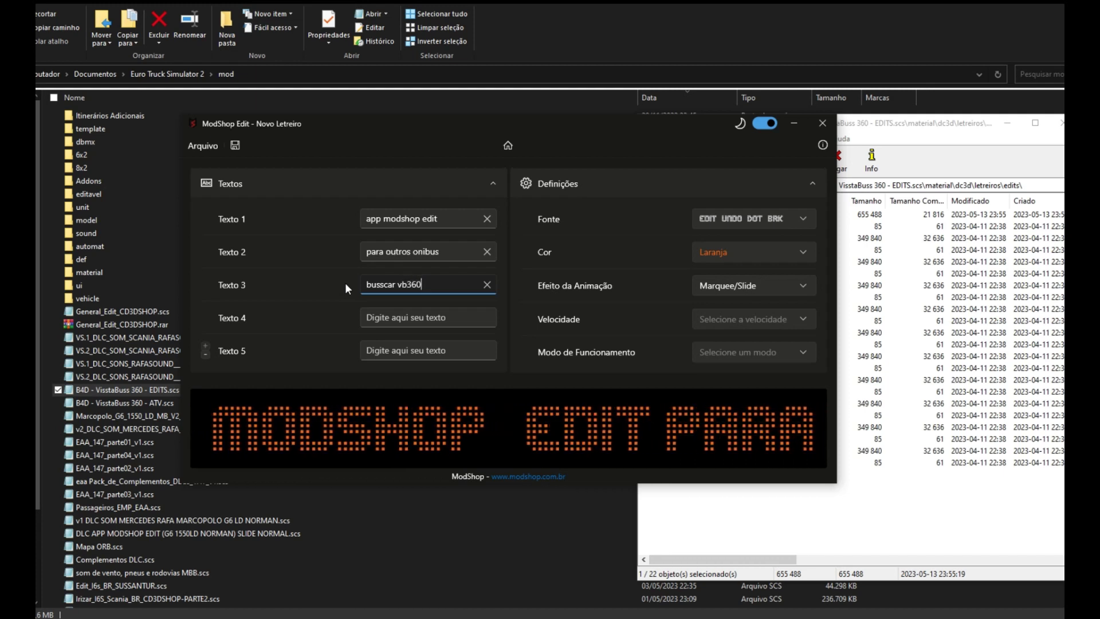
Set Texto 4 to "b4d brasil" and Texto 5 to "simulador de onibus"
{"action": "left_click", "coordinate": [374, 315]}
{"action": "type", "text": "b"}
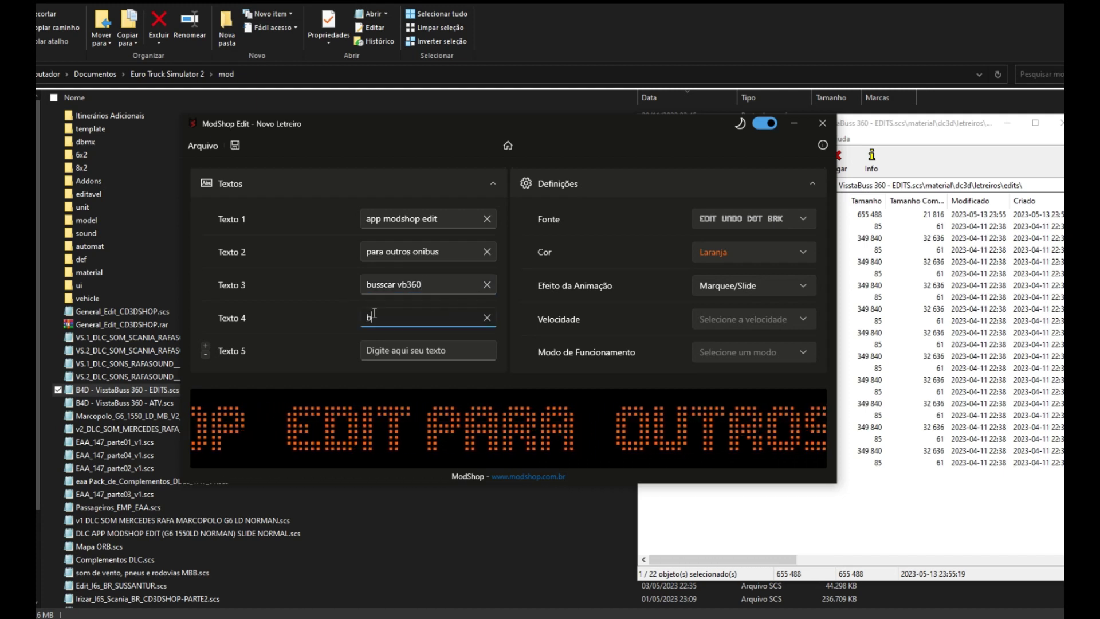
{"action": "type", "text": "4d brasil"}
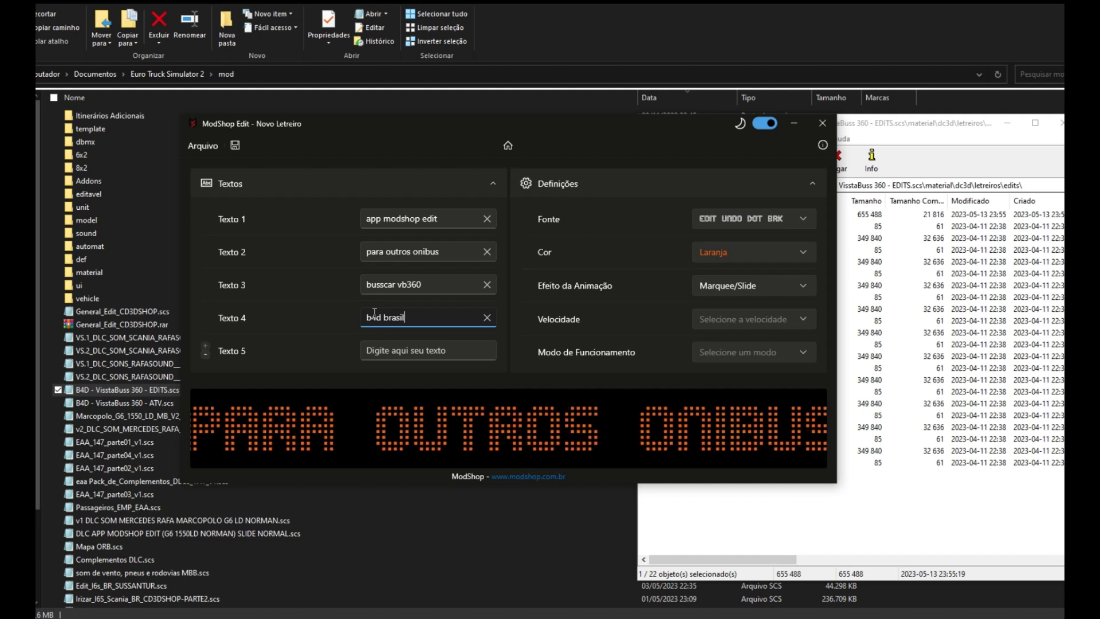
{"action": "left_click", "coordinate": [392, 355]}
{"action": "type", "text": "si"}
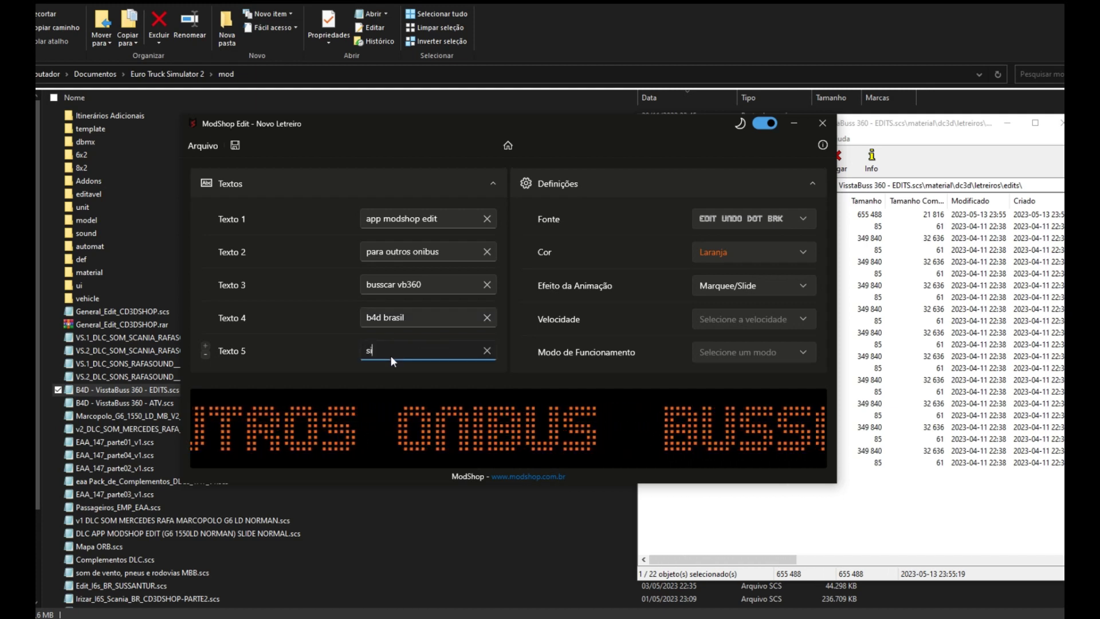
{"action": "type", "text": "mulador de onibus"}
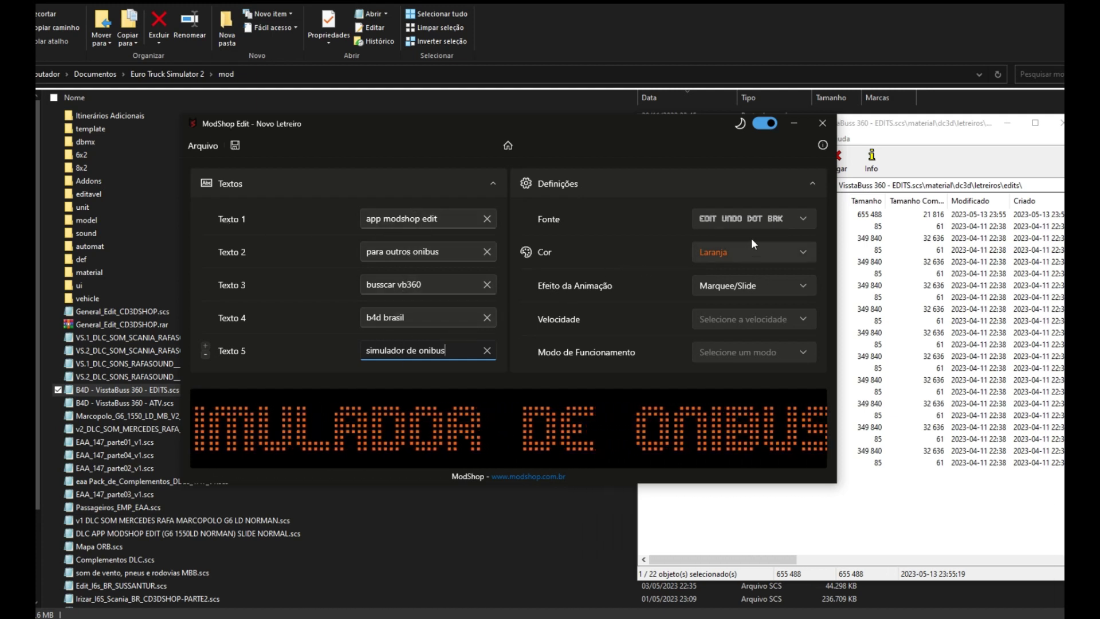
Look through the sign's font list keeping EDIT UNDO DOT BRK, try the colour Branco, and return the colour to Laranja
{"action": "left_click", "coordinate": [756, 222]}
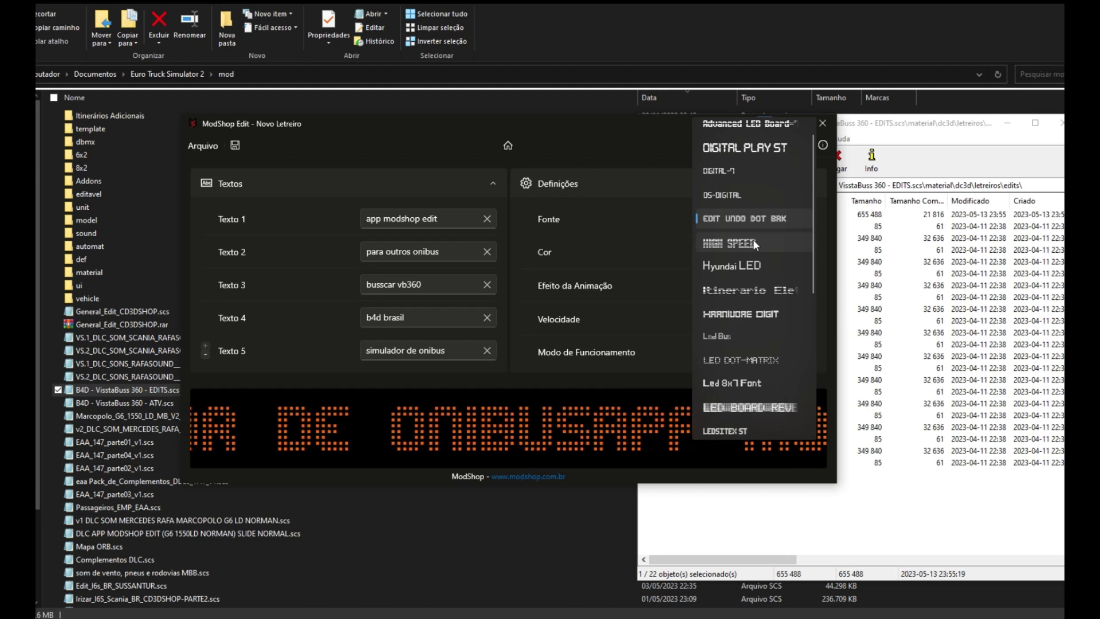
{"action": "left_click", "coordinate": [758, 219]}
{"action": "left_click", "coordinate": [736, 250]}
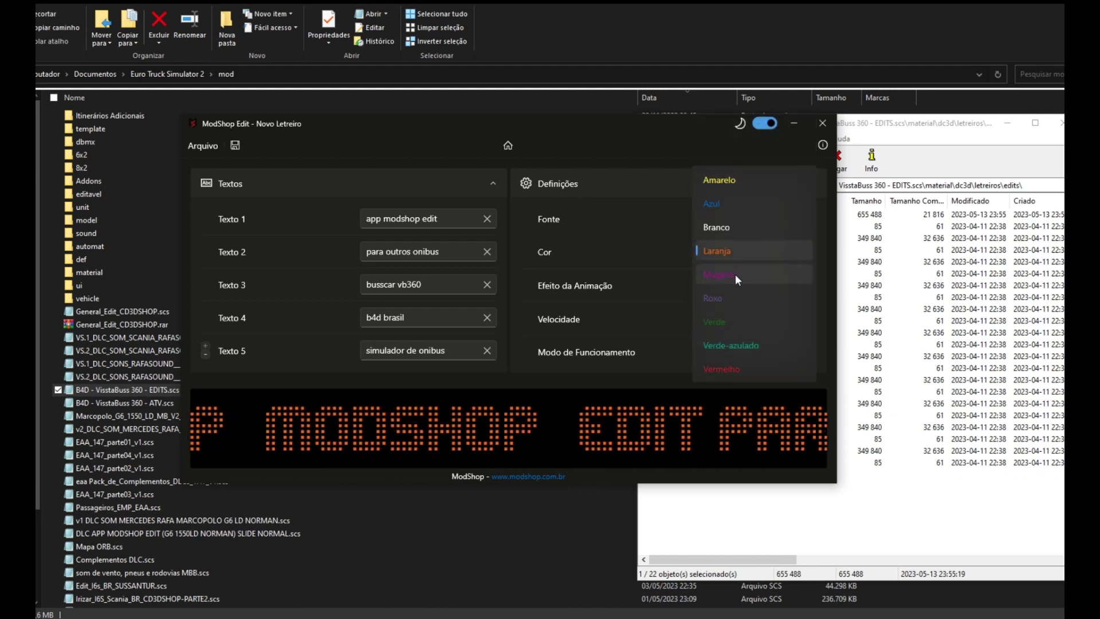
{"action": "left_click", "coordinate": [737, 232]}
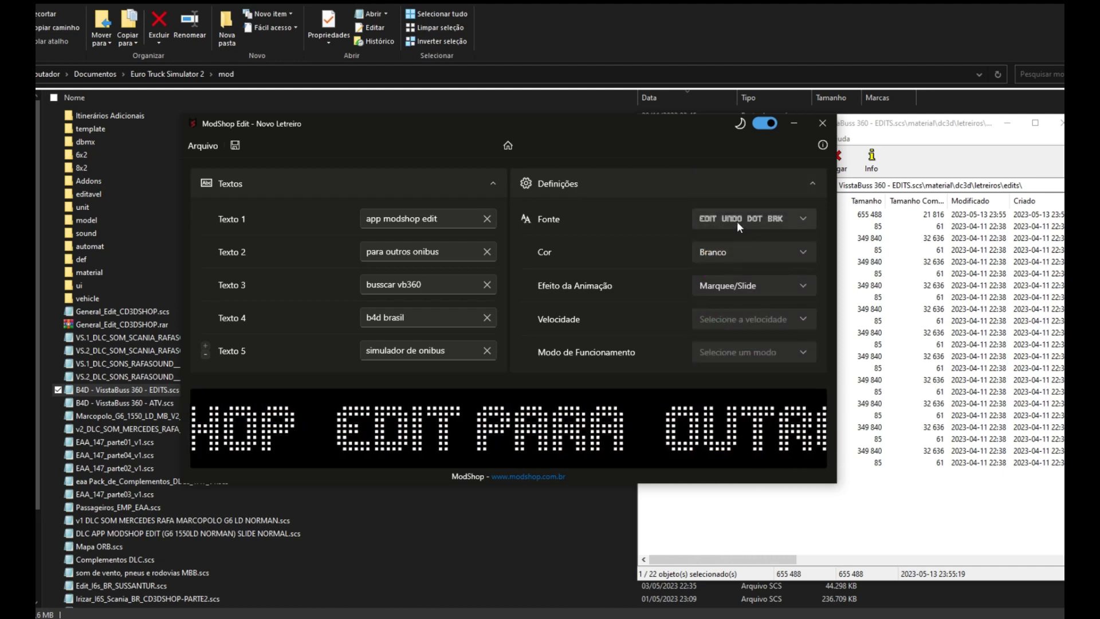
{"action": "left_click", "coordinate": [744, 252]}
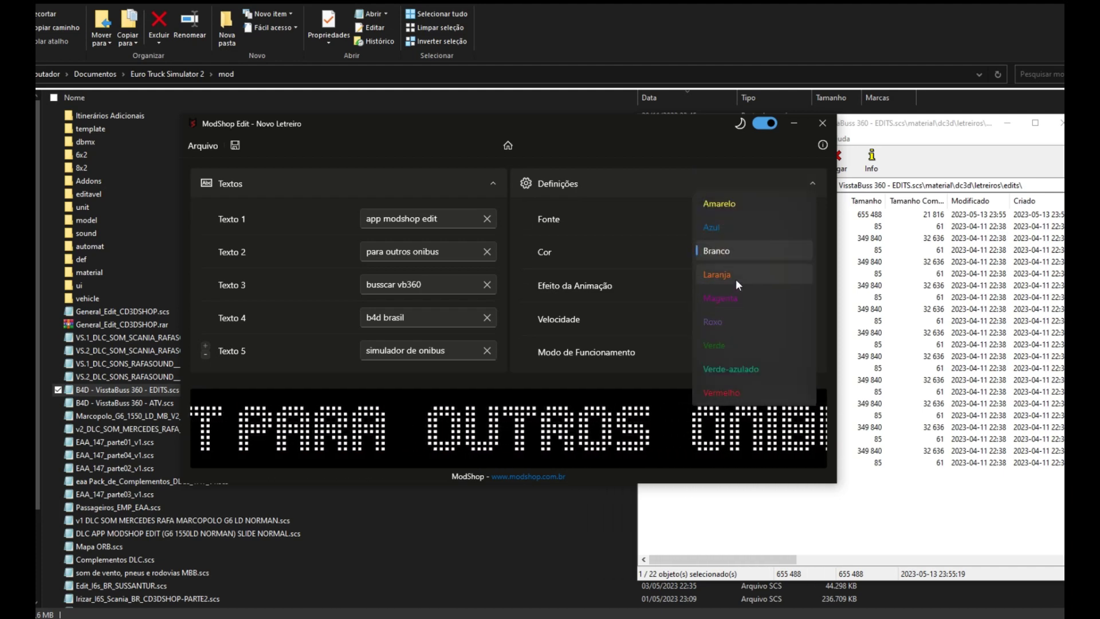
{"action": "left_click", "coordinate": [735, 275]}
Save the sign as DDS texture 00.dds in the Downloads folder, replacing the existing file
{"action": "left_click", "coordinate": [235, 145]}
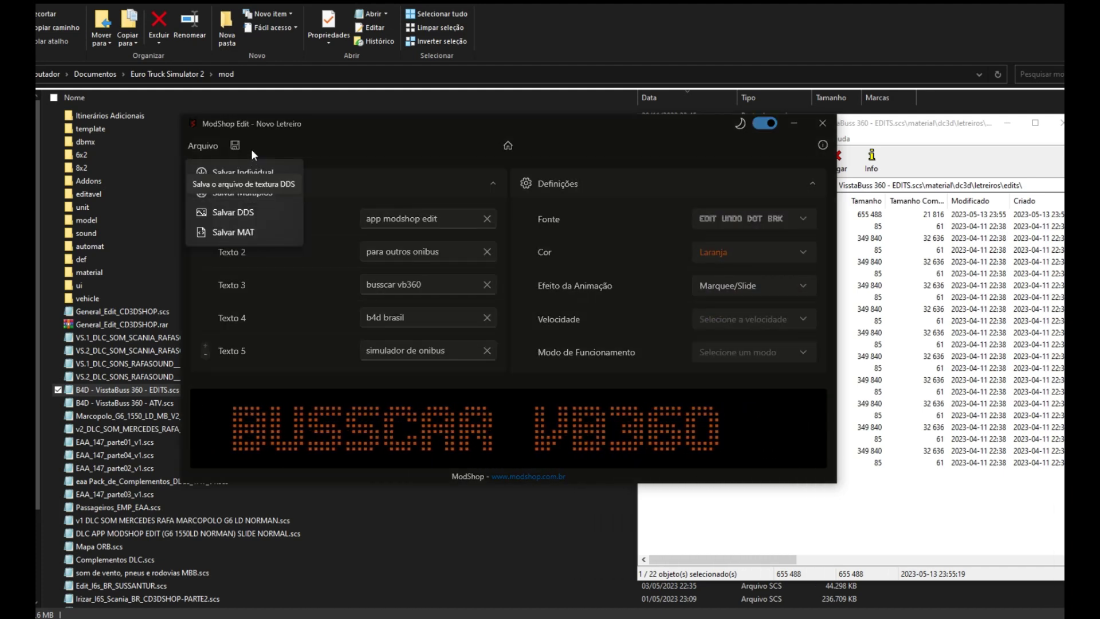
{"action": "left_click", "coordinate": [245, 211]}
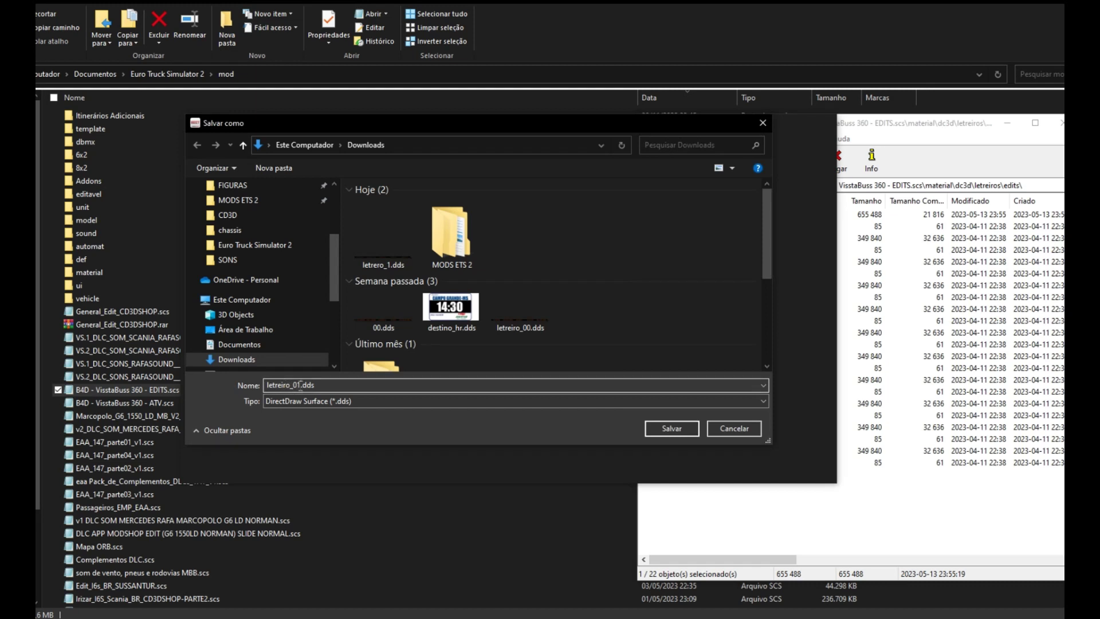
{"action": "type", "text": "00"}
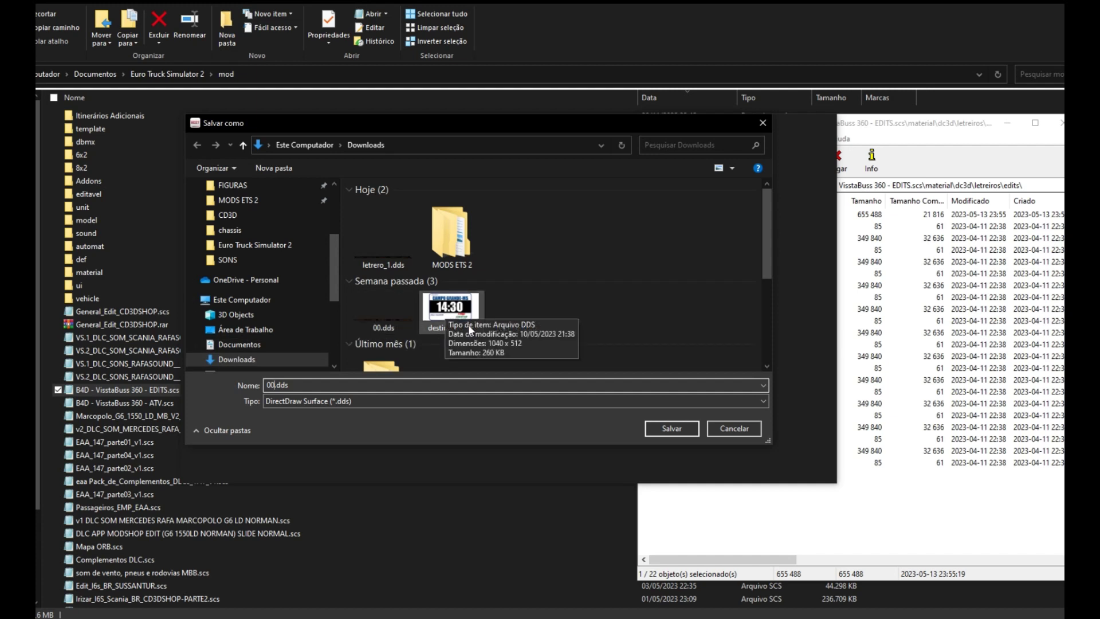
{"action": "left_click", "coordinate": [665, 430]}
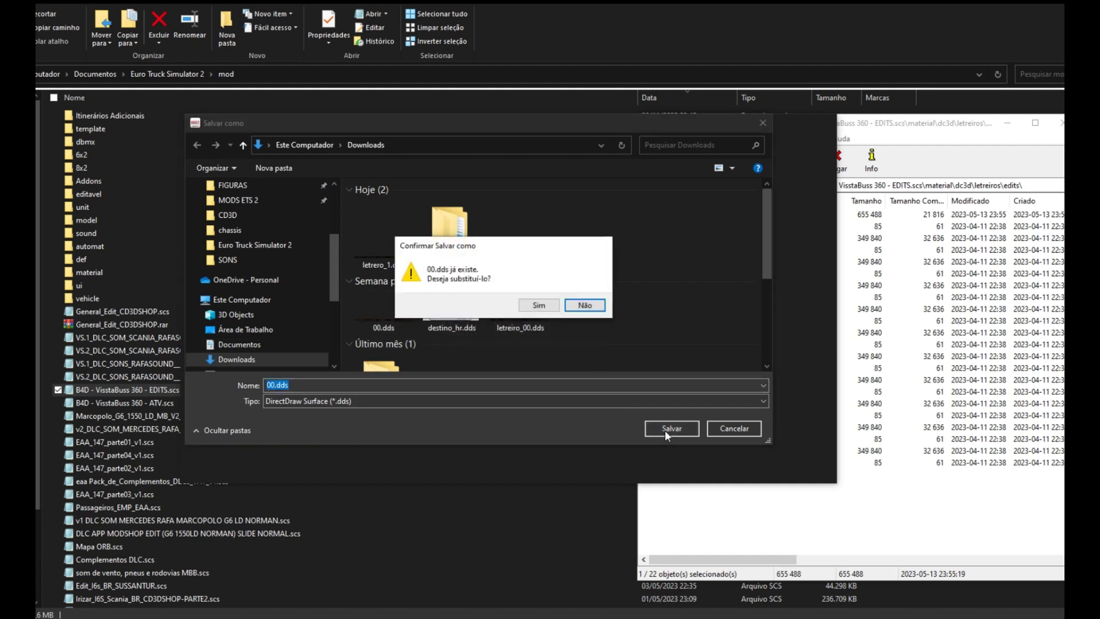
{"action": "left_click", "coordinate": [535, 307]}
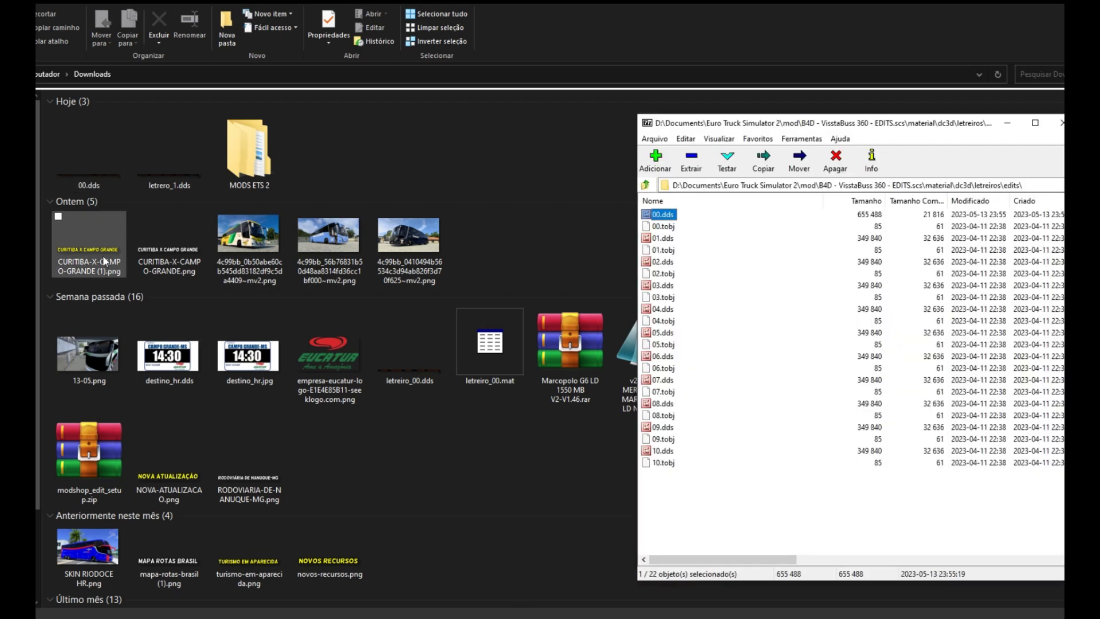
Copy 00.dds from Downloads into the letreiros\edits folder of the open B4D - VisstaBuss 360 - EDITS.scs archive
{"action": "left_click_drag", "start_coordinate": [50, 109], "coordinate": [447, 239]}
{"action": "left_click", "coordinate": [108, 164]}
{"action": "left_click_drag", "start_coordinate": [108, 164], "coordinate": [819, 307]}
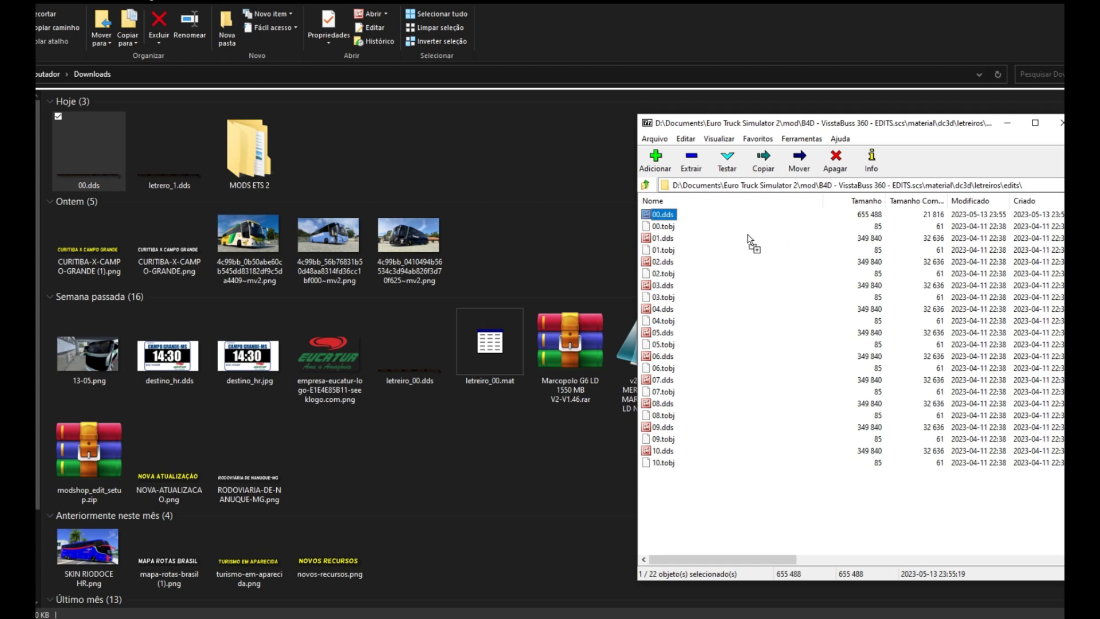
{"action": "left_click_drag", "start_coordinate": [748, 239], "coordinate": [748, 241]}
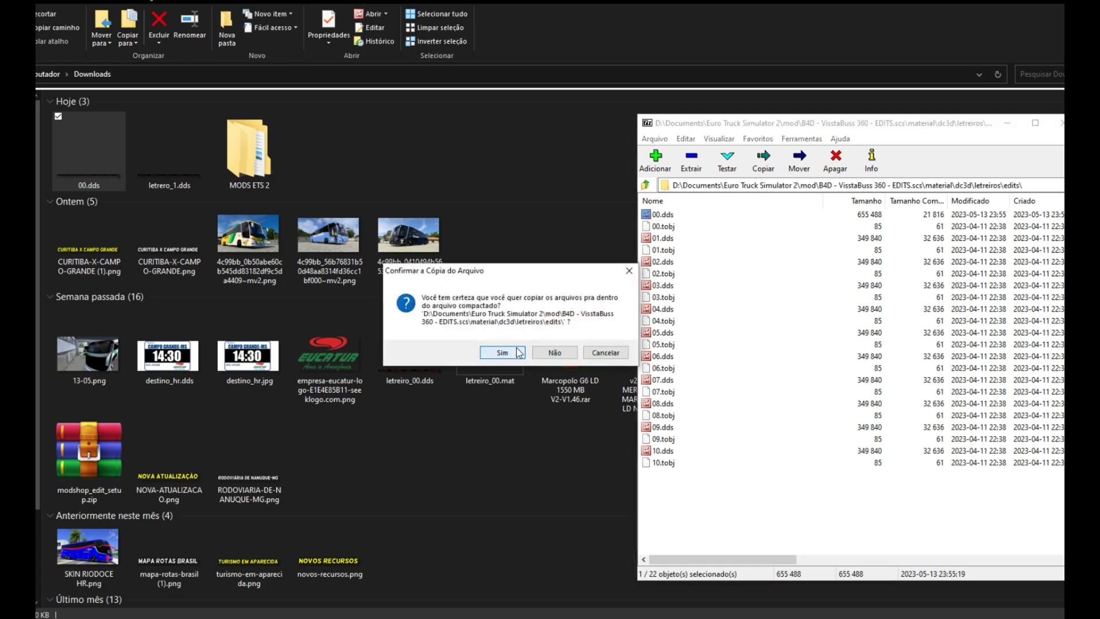
{"action": "left_click", "coordinate": [518, 352]}
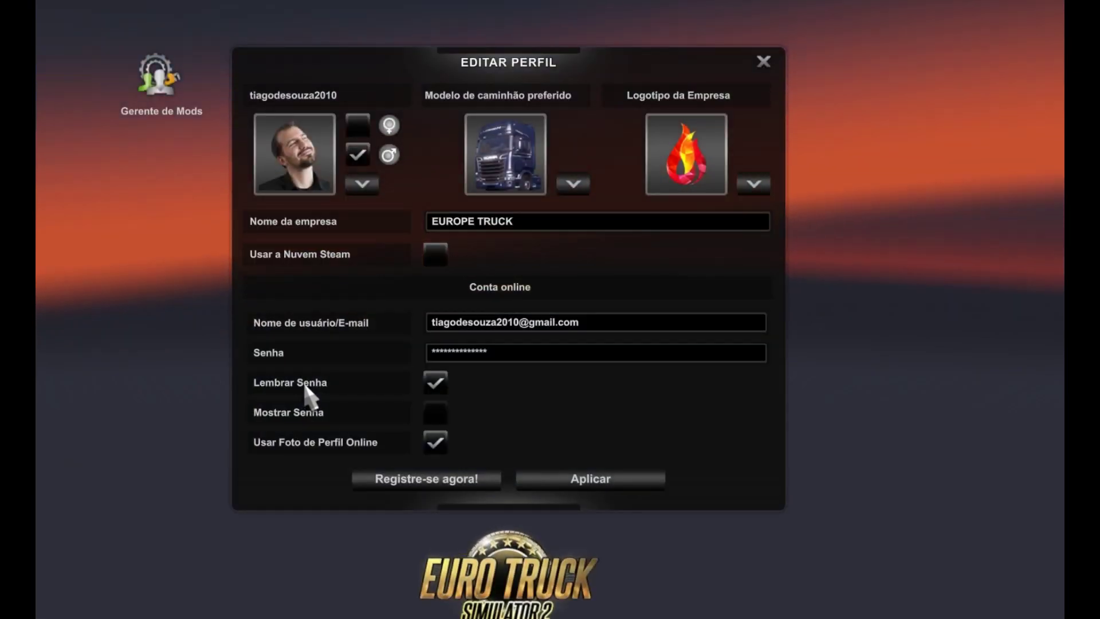
In Euro Truck Simulator 2, confirm the active mods including VISSTA BUSS 360 - SKIN EDIT and apply the profile
{"action": "left_click", "coordinate": [157, 75]}
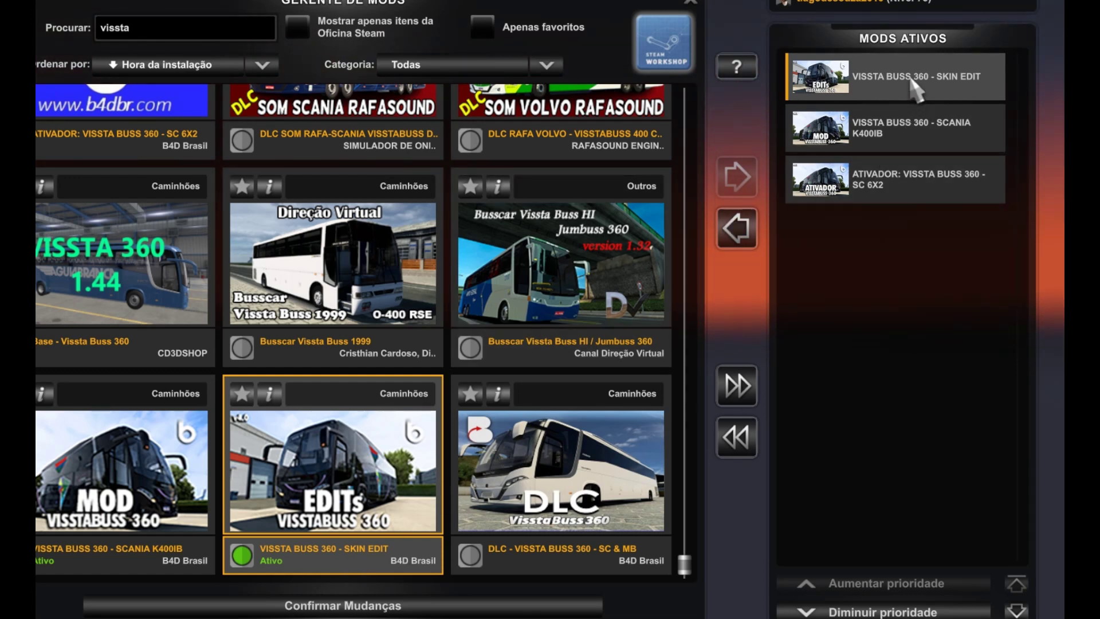
{"action": "left_click", "coordinate": [343, 606]}
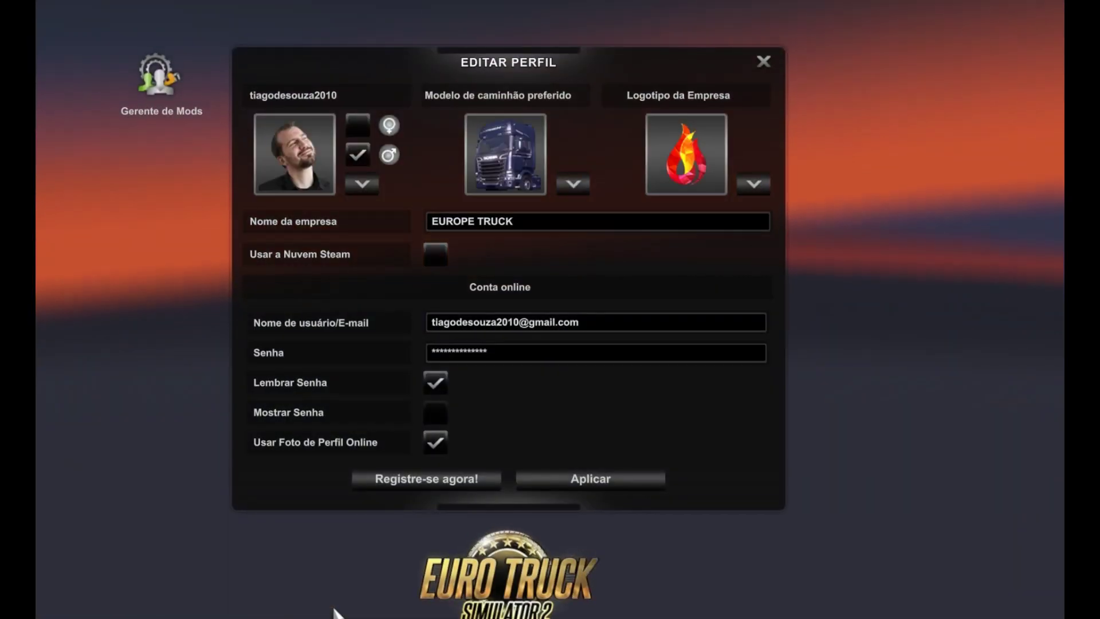
{"action": "left_click", "coordinate": [610, 484]}
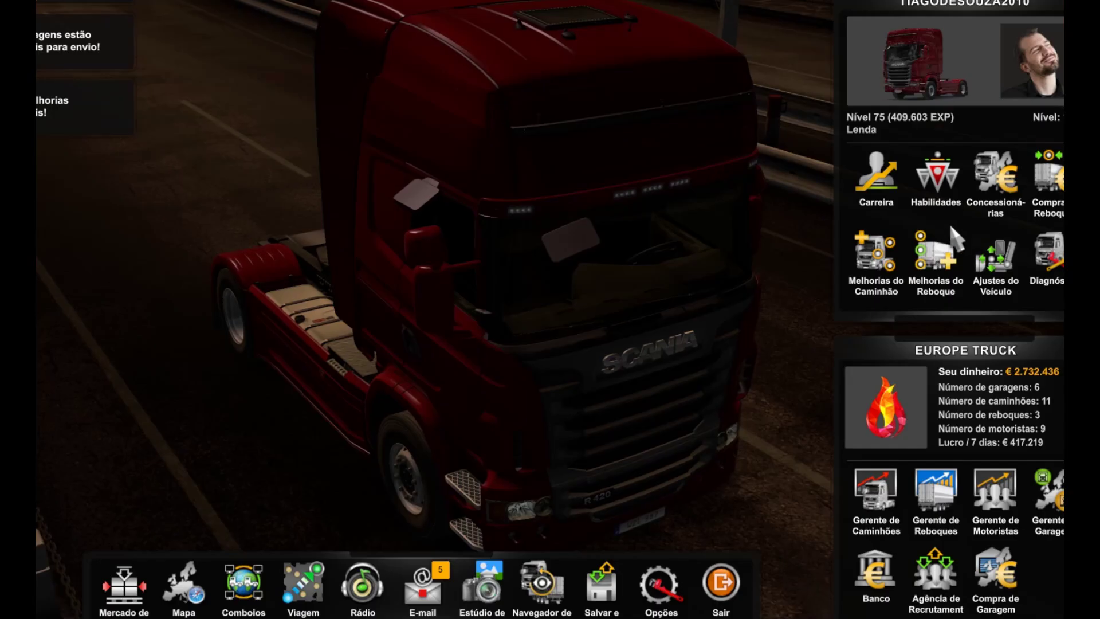
Access the mod dealership and open the VISSTA BUSS 360 B4D BRASIL 360 for customization
{"action": "left_click", "coordinate": [992, 177]}
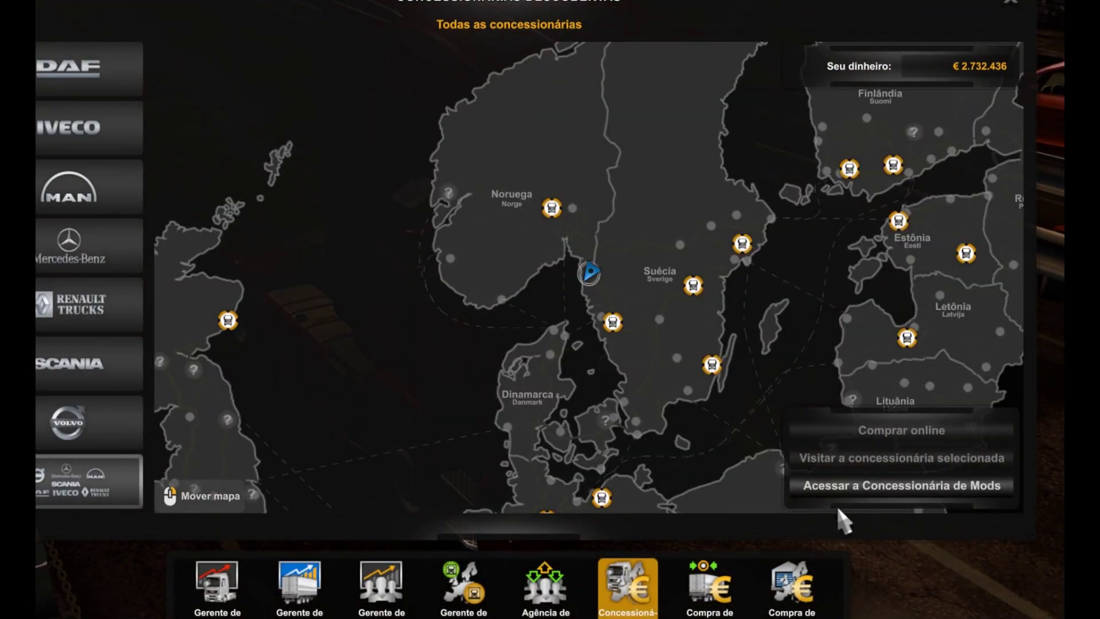
{"action": "left_click", "coordinate": [886, 490]}
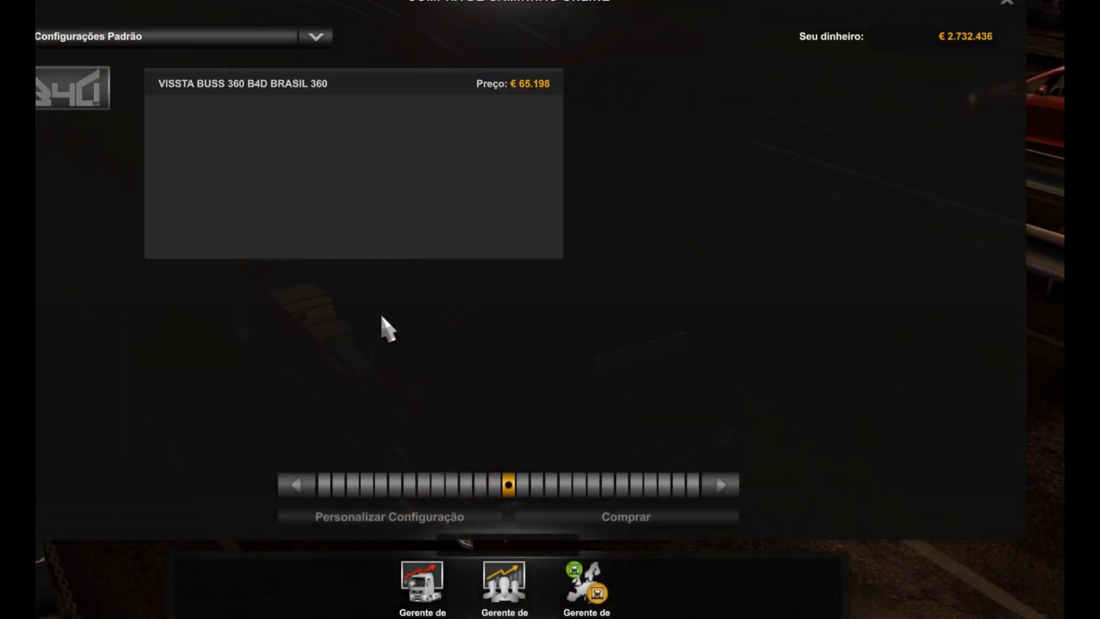
{"action": "left_click", "coordinate": [302, 208]}
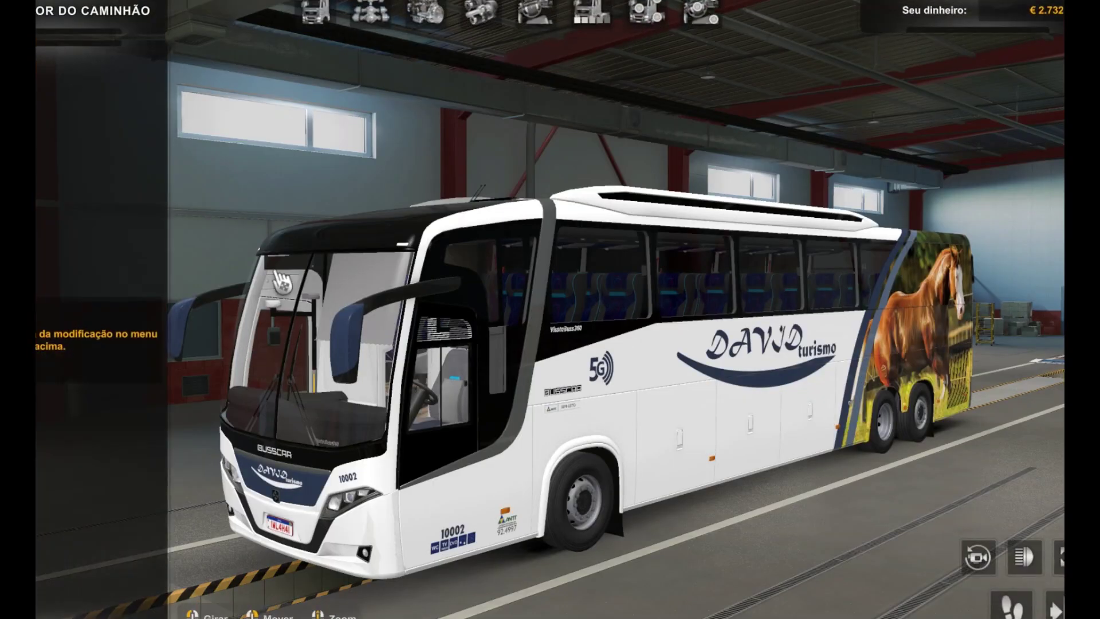
Browse to the bus accessories and fit the custom scrolling destination sign at the windshield's destinos slot
{"action": "left_click", "coordinate": [535, 12]}
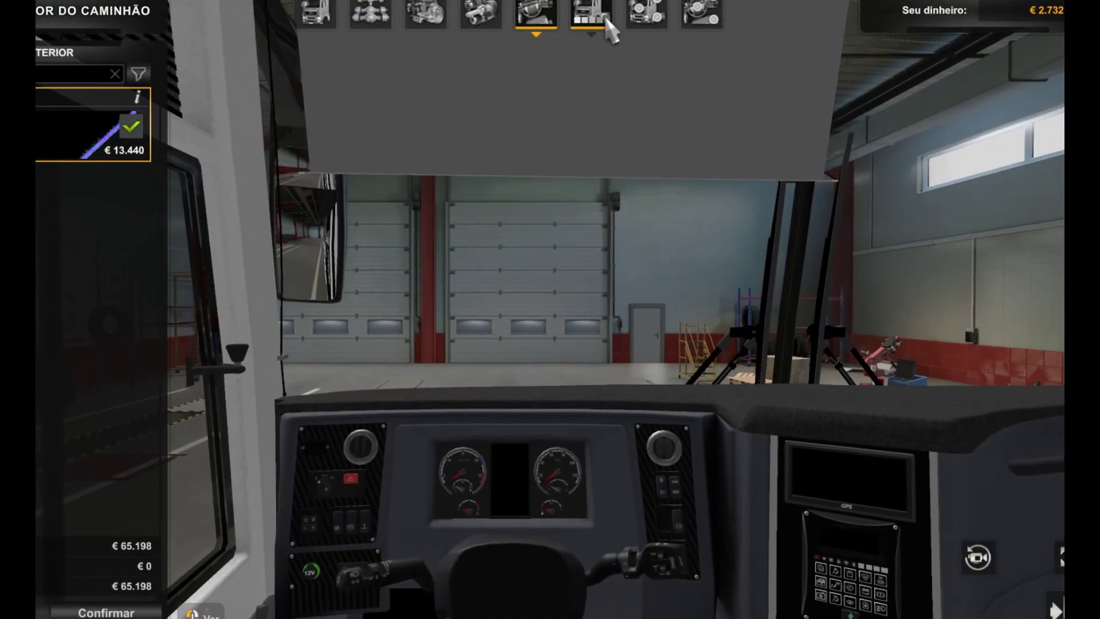
{"action": "left_click", "coordinate": [593, 13]}
{"action": "left_click", "coordinate": [645, 17]}
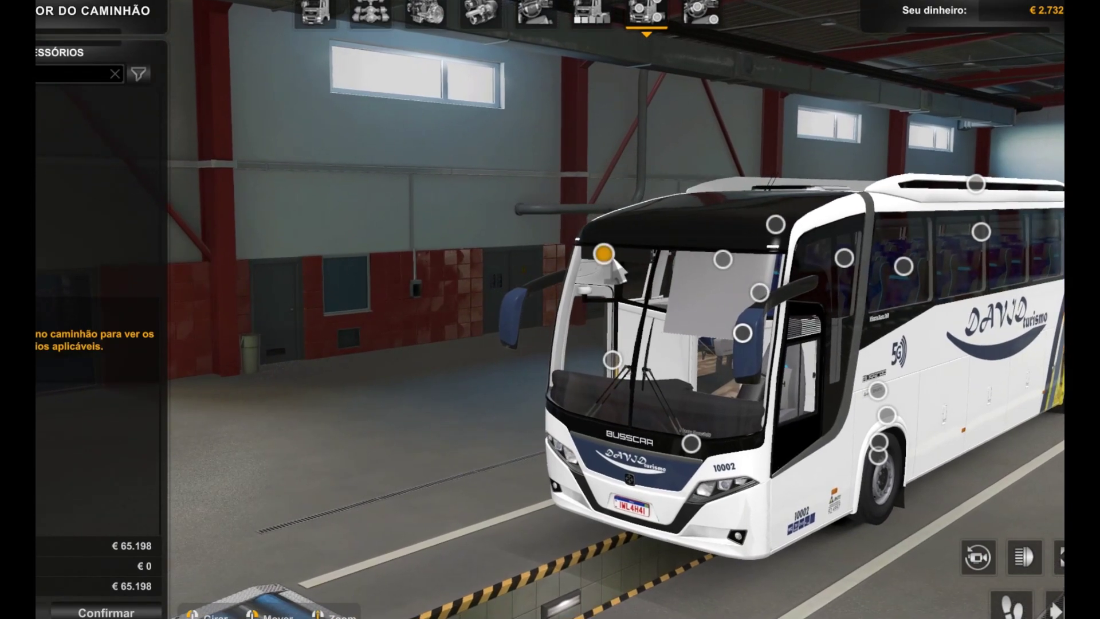
{"action": "left_click", "coordinate": [597, 255]}
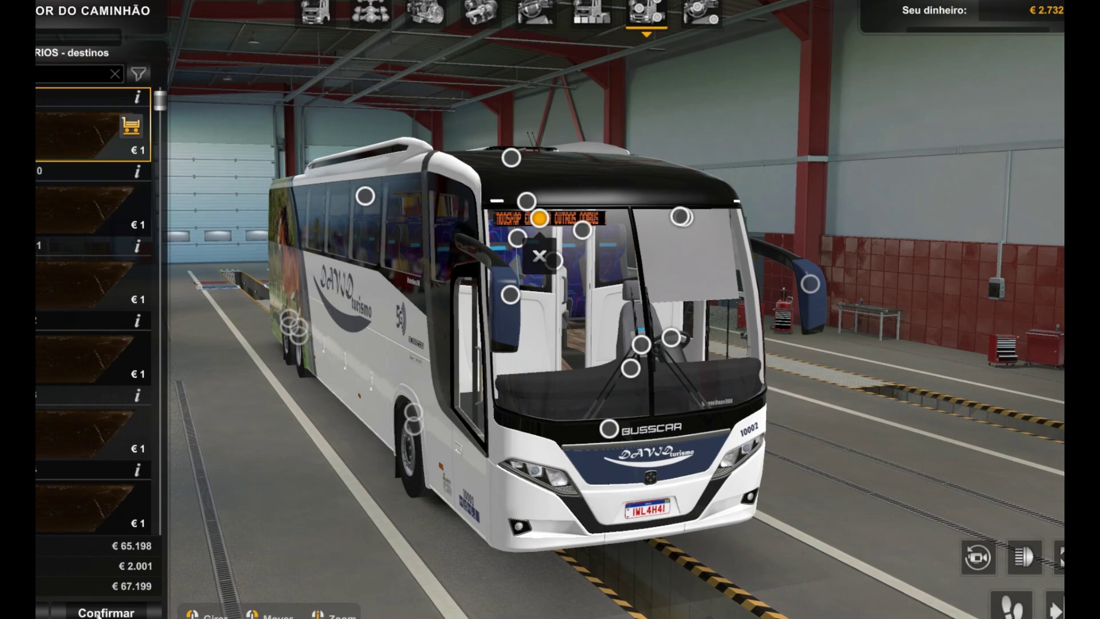
Leave the bus configurator and the dealership without buying the bus, and exit the current game session
{"action": "key", "text": "Escape"}
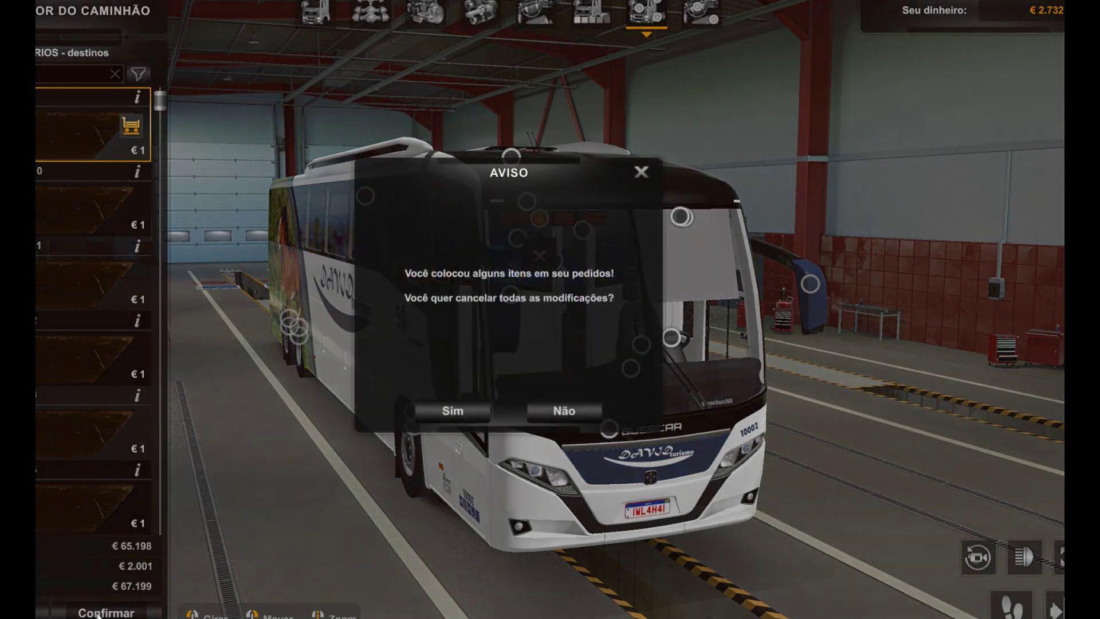
{"action": "left_click", "coordinate": [565, 410]}
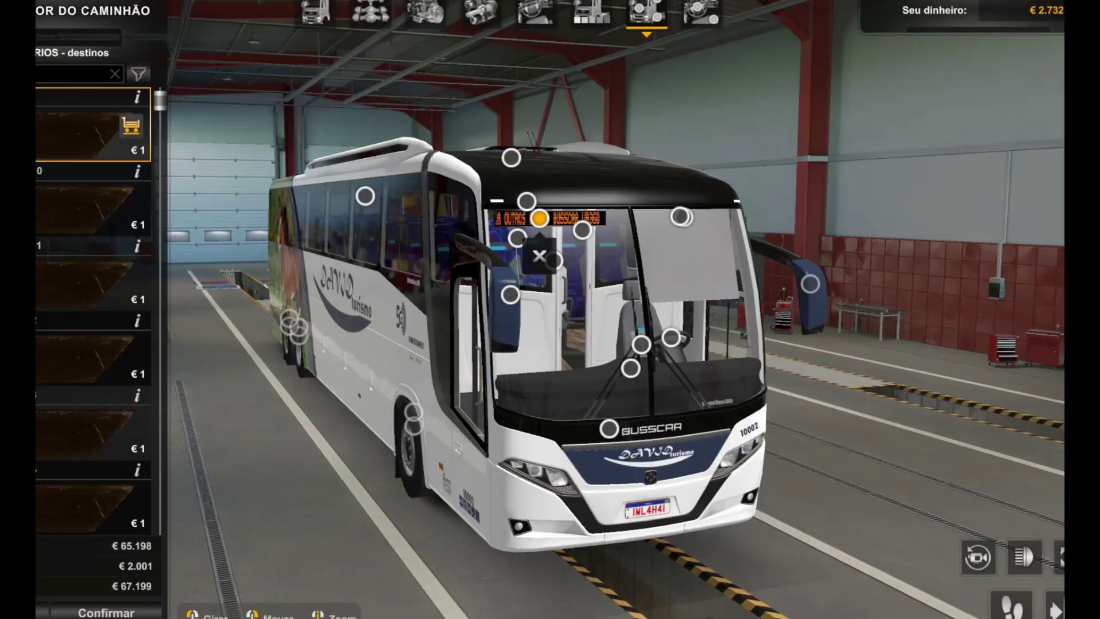
{"action": "left_click", "coordinate": [103, 612]}
{"action": "key", "text": "Escape"}
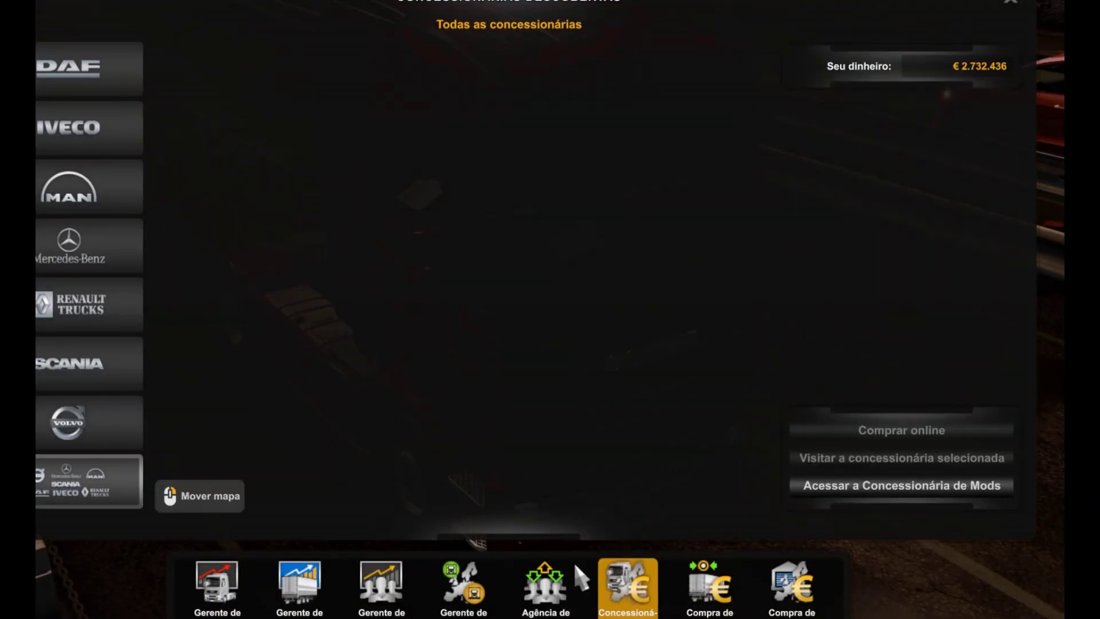
{"action": "key", "text": "Escape"}
{"action": "left_click", "coordinate": [728, 580]}
{"action": "left_click", "coordinate": [408, 252]}
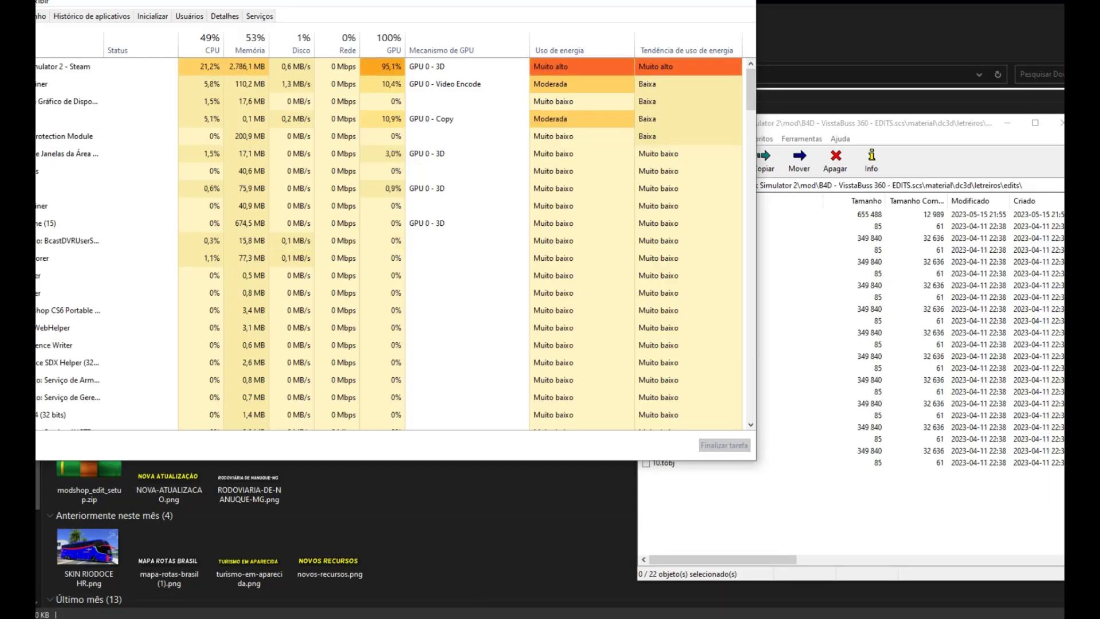
Switch to ModShop Edit, try The LED Display font on the sign, and settle on New LED Display
{"action": "key", "text": "alt+Tab"}
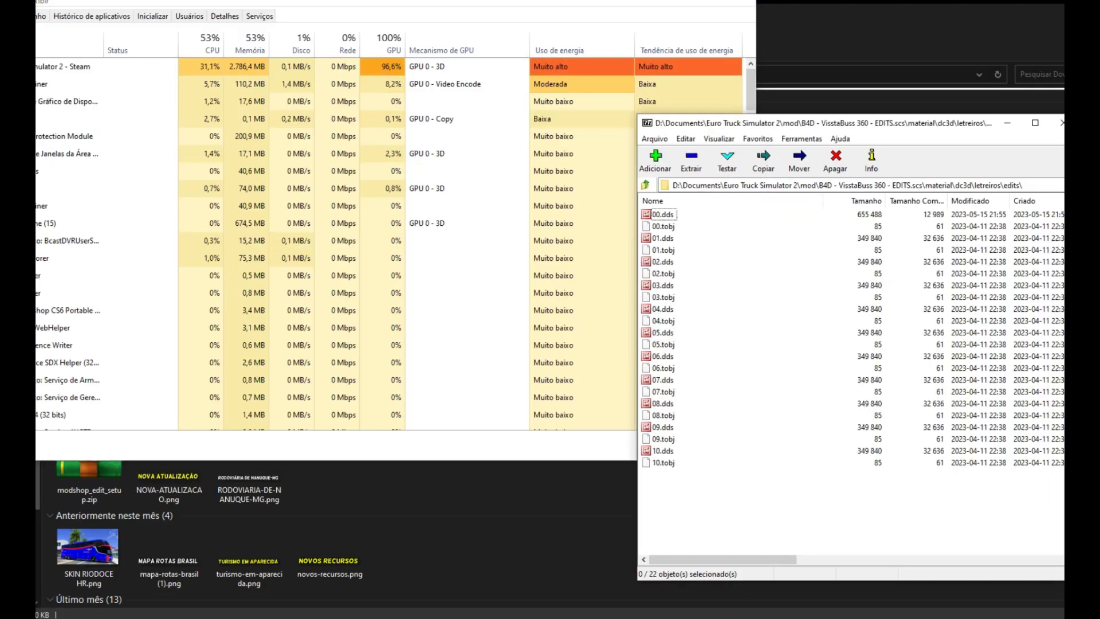
{"action": "key", "text": "alt+Tab"}
{"action": "left_click", "coordinate": [780, 224]}
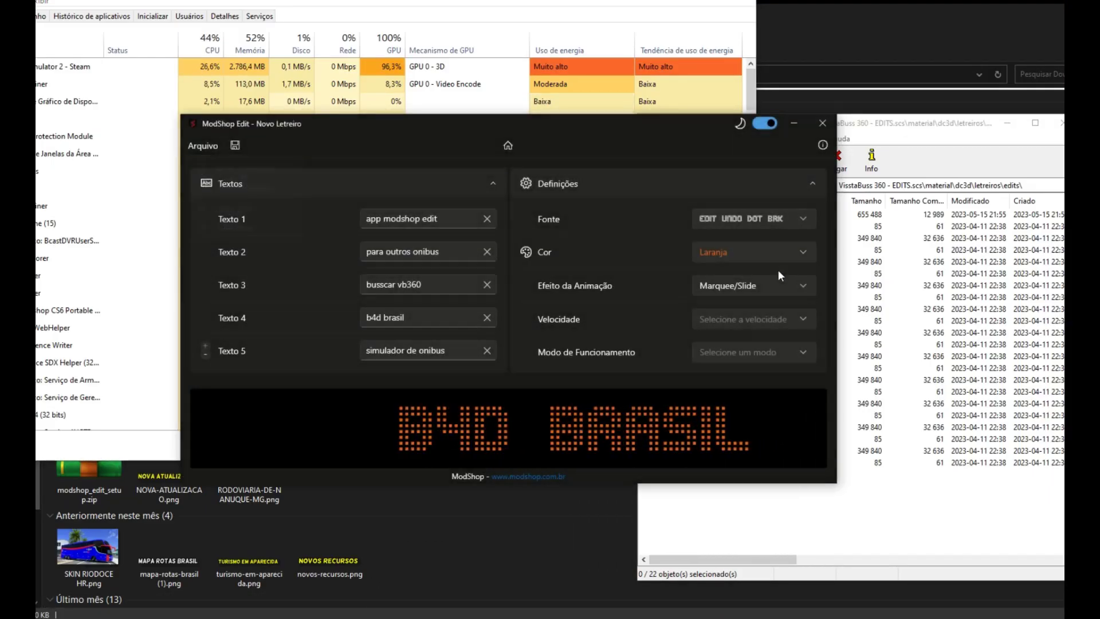
{"action": "left_click", "coordinate": [782, 226]}
{"action": "scroll", "coordinate": [812, 243], "scroll_direction": "down", "scroll_amount": 5}
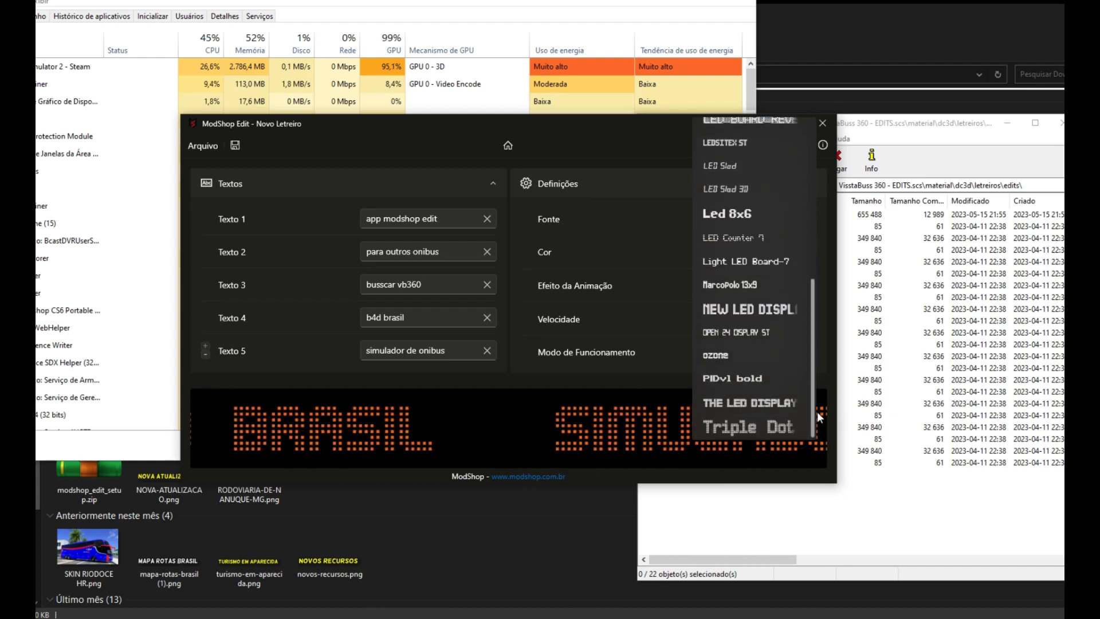
{"action": "left_click", "coordinate": [750, 408]}
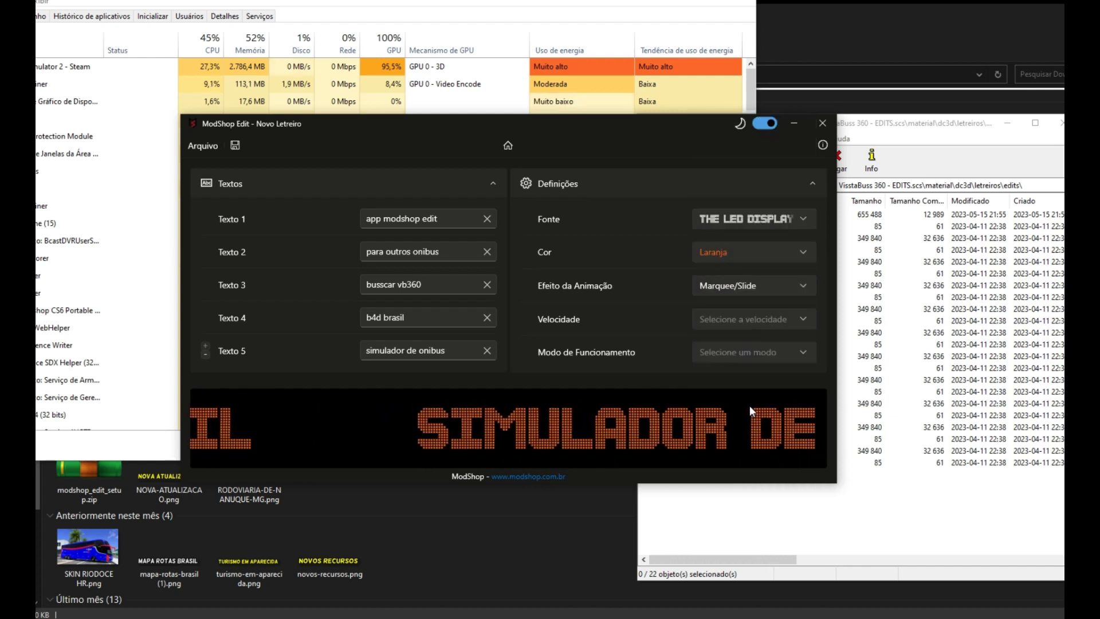
{"action": "left_click", "coordinate": [795, 221]}
{"action": "left_click", "coordinate": [763, 312]}
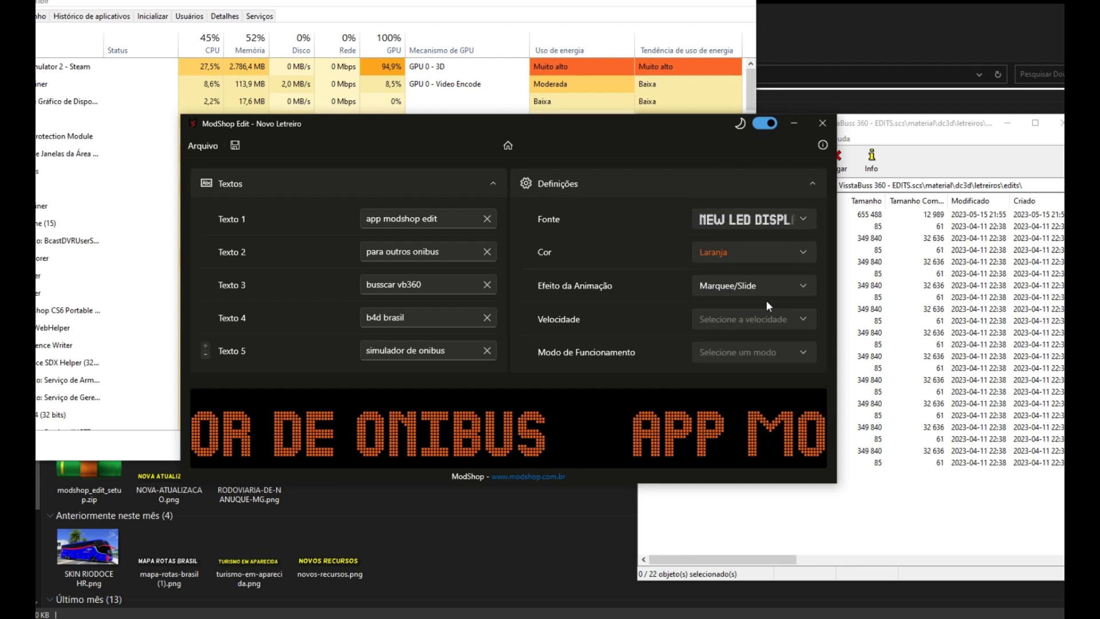
Save the restyled sign as a DDS texture over the existing 00.dds in Downloads
{"action": "left_click", "coordinate": [202, 146]}
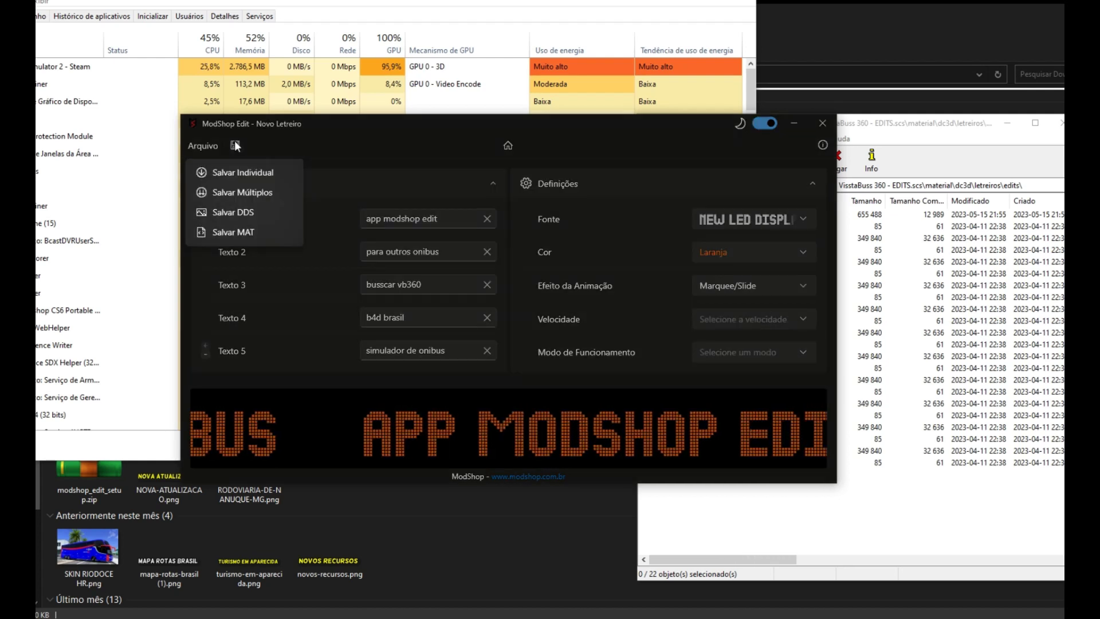
{"action": "left_click", "coordinate": [234, 211]}
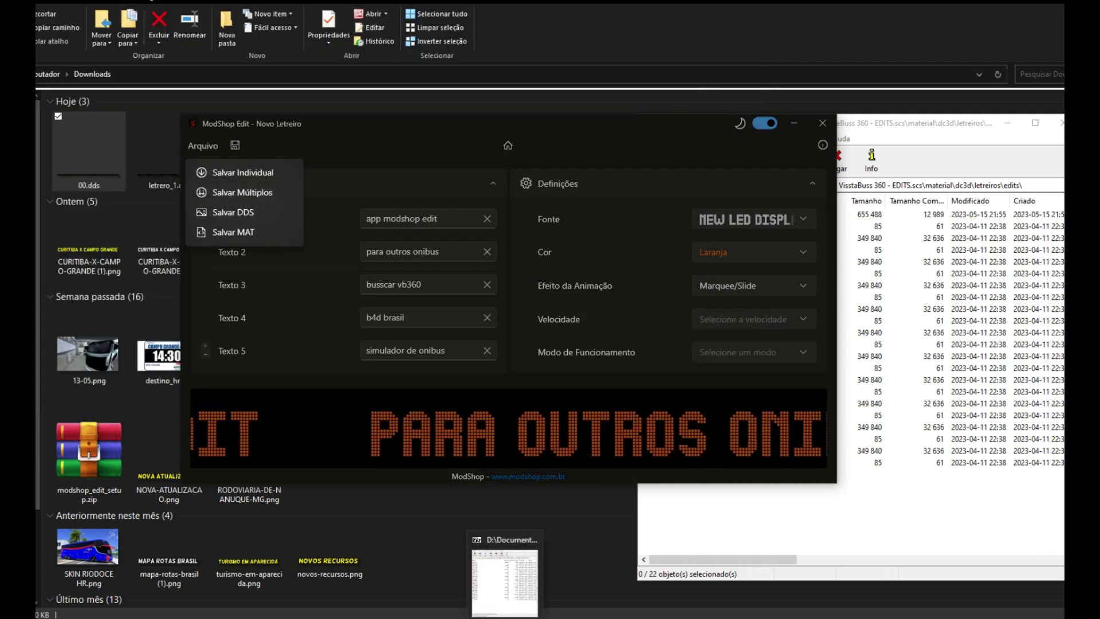
{"action": "key", "text": "Return"}
{"action": "left_click", "coordinate": [536, 306]}
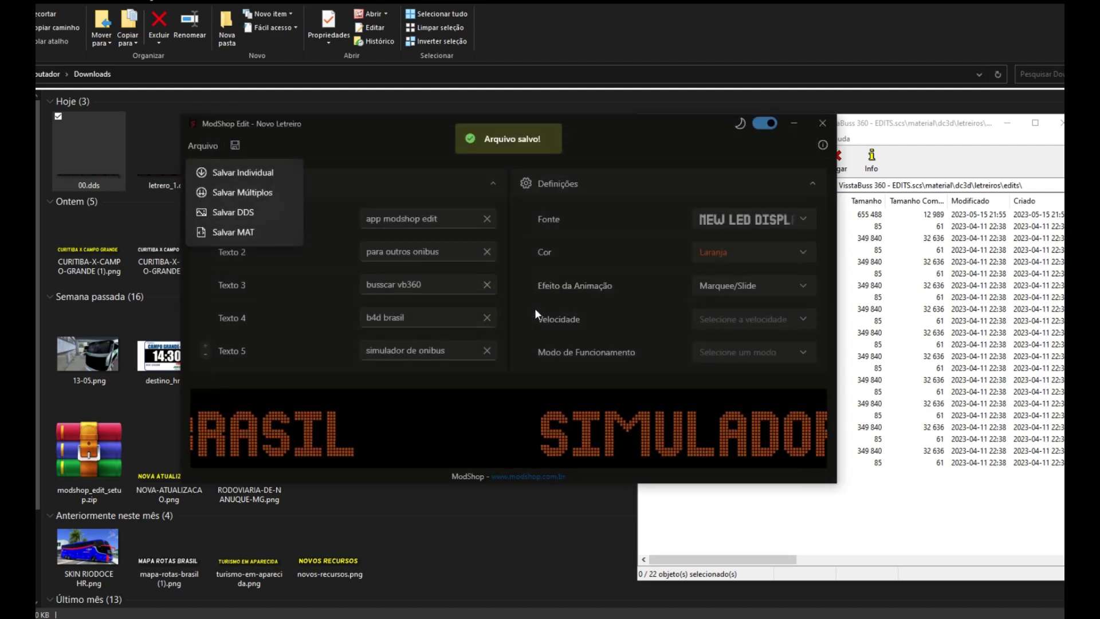
Minimize ModShop Edit and copy the updated 00.dds from Downloads into the mod archive's letreiros\edits folder
{"action": "left_click", "coordinate": [795, 123]}
{"action": "left_click_drag", "start_coordinate": [89, 150], "coordinate": [782, 360]}
{"action": "left_click", "coordinate": [510, 354]}
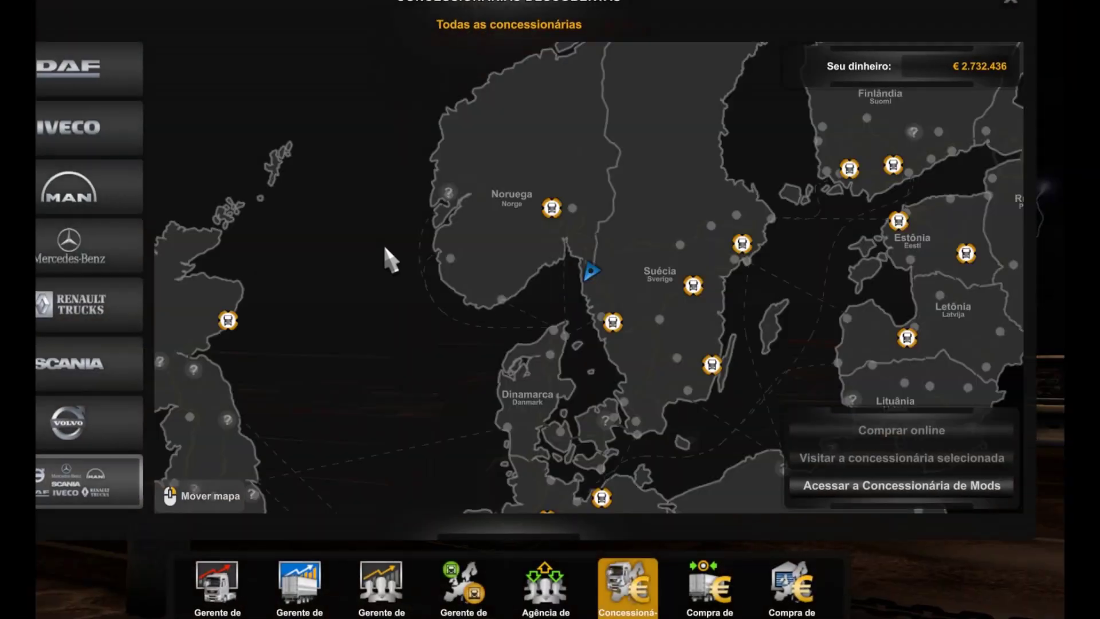
Open the VISSTA BUSS 360 from the mod dealership in the configurator, check its windshield sign in the destinos slot, and leave without buying
{"action": "left_click", "coordinate": [830, 487]}
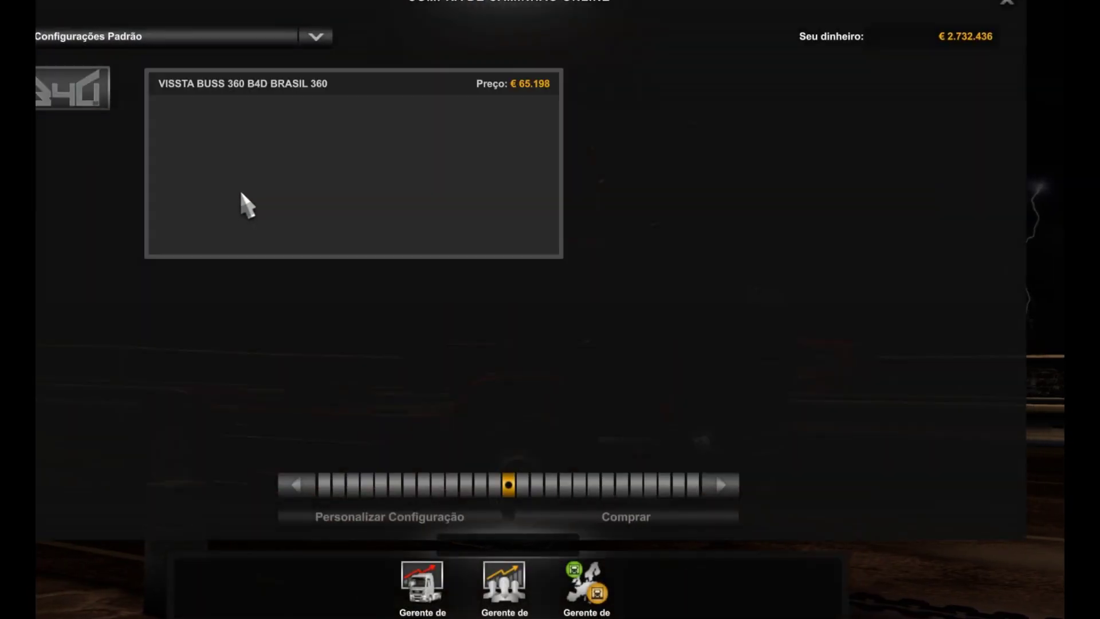
{"action": "left_click", "coordinate": [430, 518]}
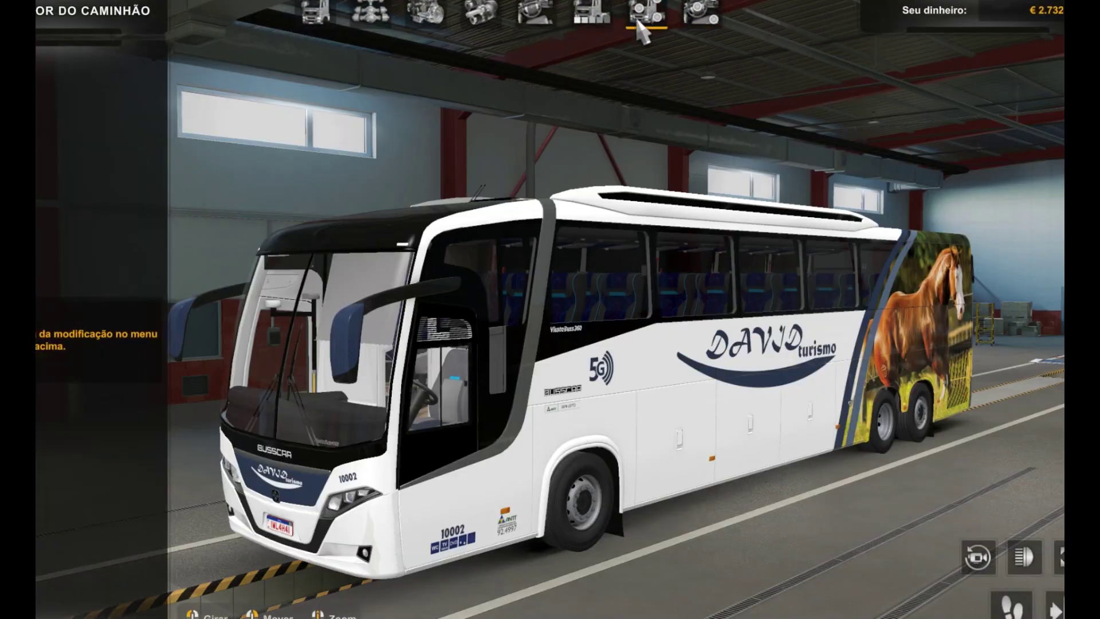
{"action": "left_click", "coordinate": [646, 13]}
{"action": "left_click", "coordinate": [278, 262]}
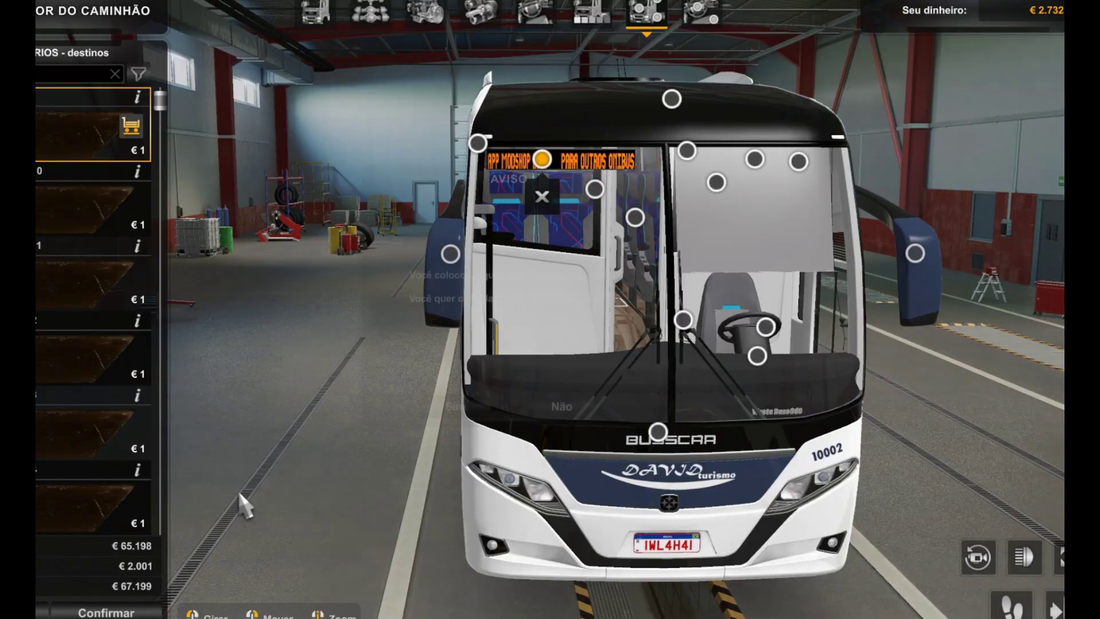
{"action": "key", "text": "Escape"}
{"action": "left_click", "coordinate": [457, 412]}
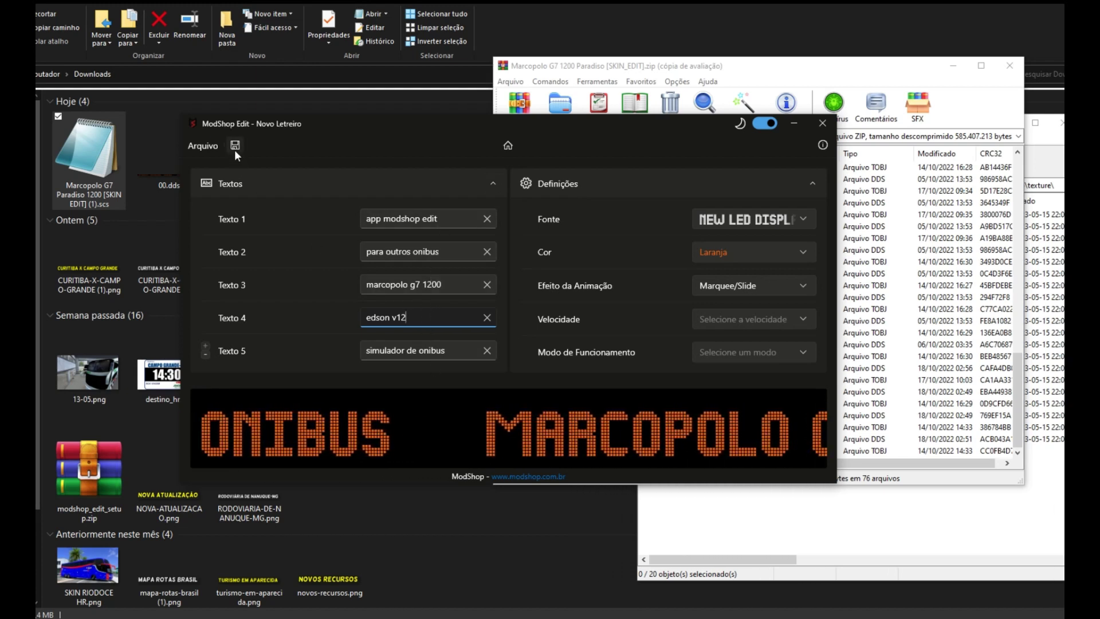
Move ModShop Edit aside and browse the Marcopolo G7 zip archive from the skin folder to marcopolo_g7\upgrade\letreiro
{"action": "left_click_drag", "start_coordinate": [386, 135], "coordinate": [397, 231]}
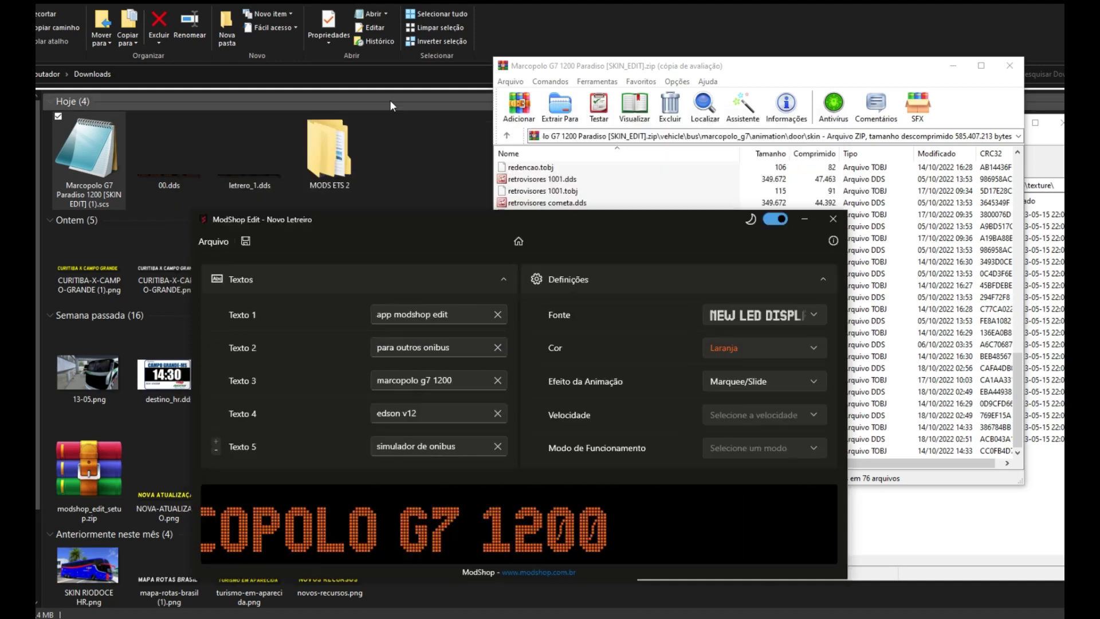
{"action": "left_click", "coordinate": [508, 140]}
{"action": "left_click", "coordinate": [506, 136]}
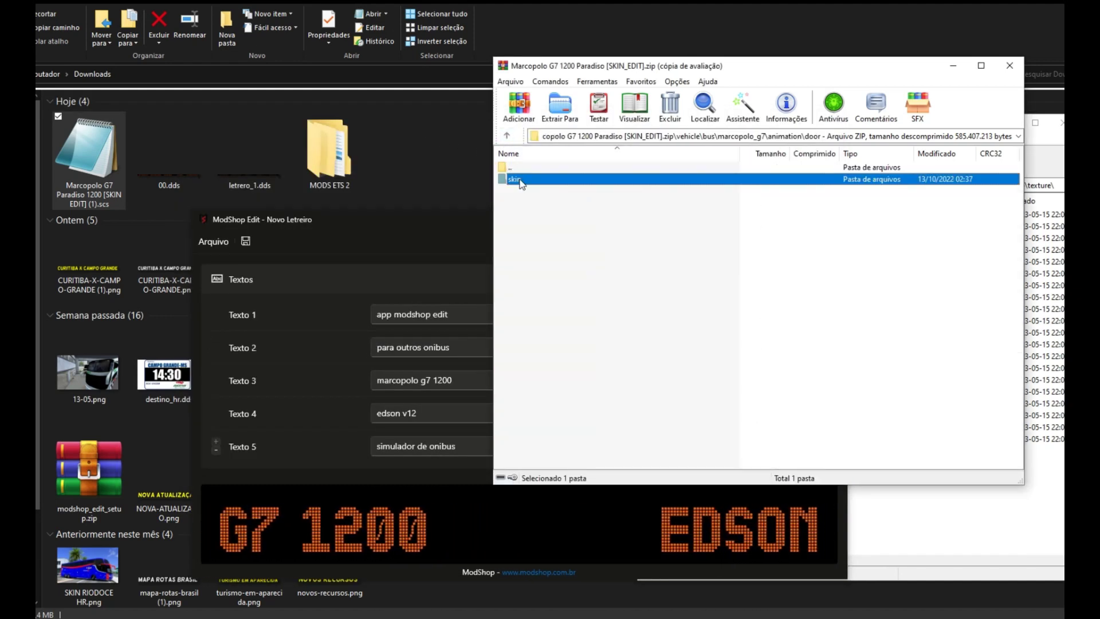
{"action": "left_click", "coordinate": [507, 136]}
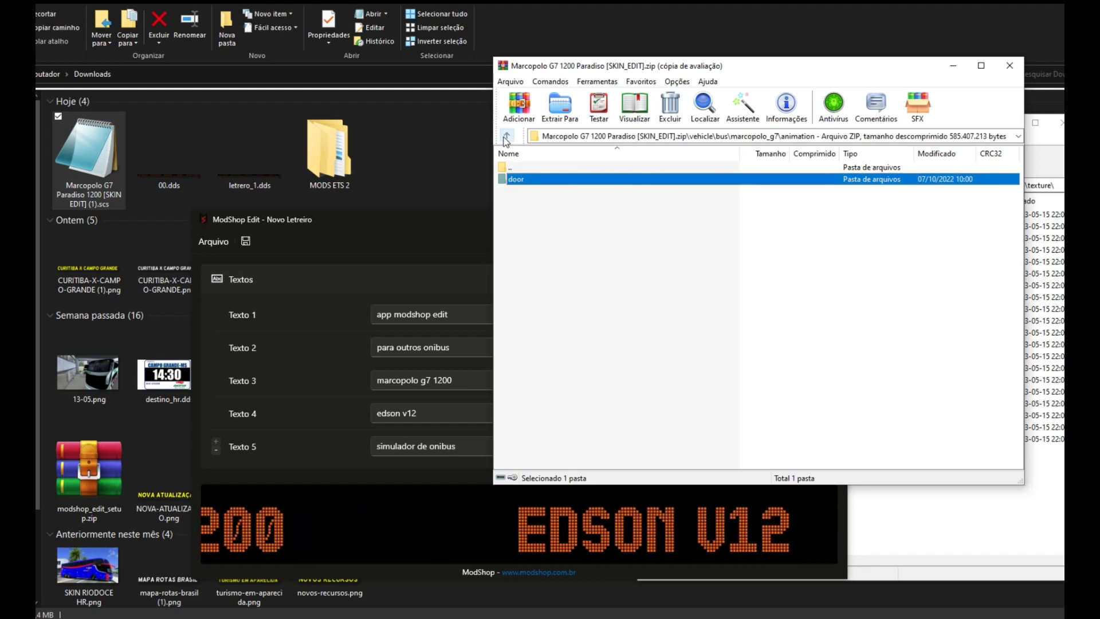
{"action": "left_click", "coordinate": [506, 138]}
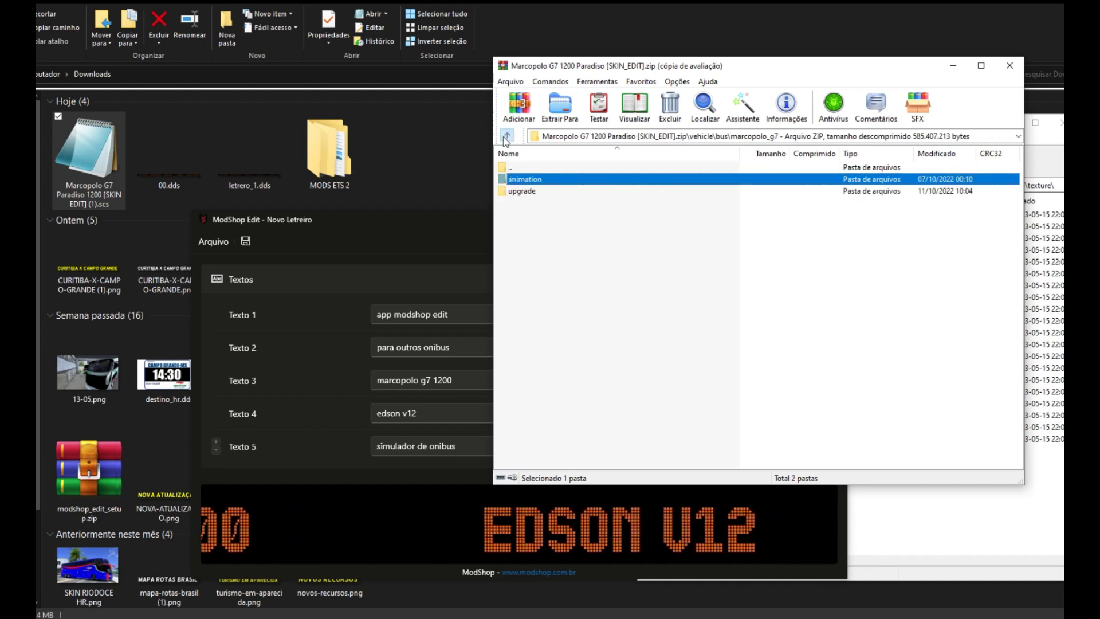
{"action": "double_click", "coordinate": [521, 192]}
{"action": "double_click", "coordinate": [520, 179]}
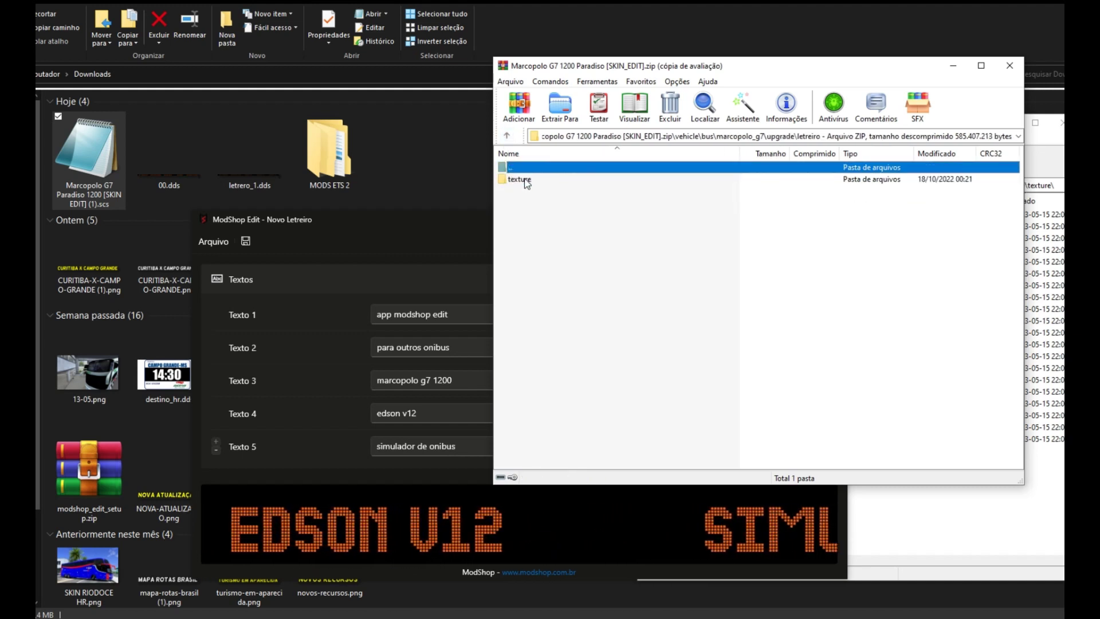
Return to the root folder of the Marcopolo G7 zip archive
{"action": "left_click", "coordinate": [506, 136]}
{"action": "left_click", "coordinate": [507, 136]}
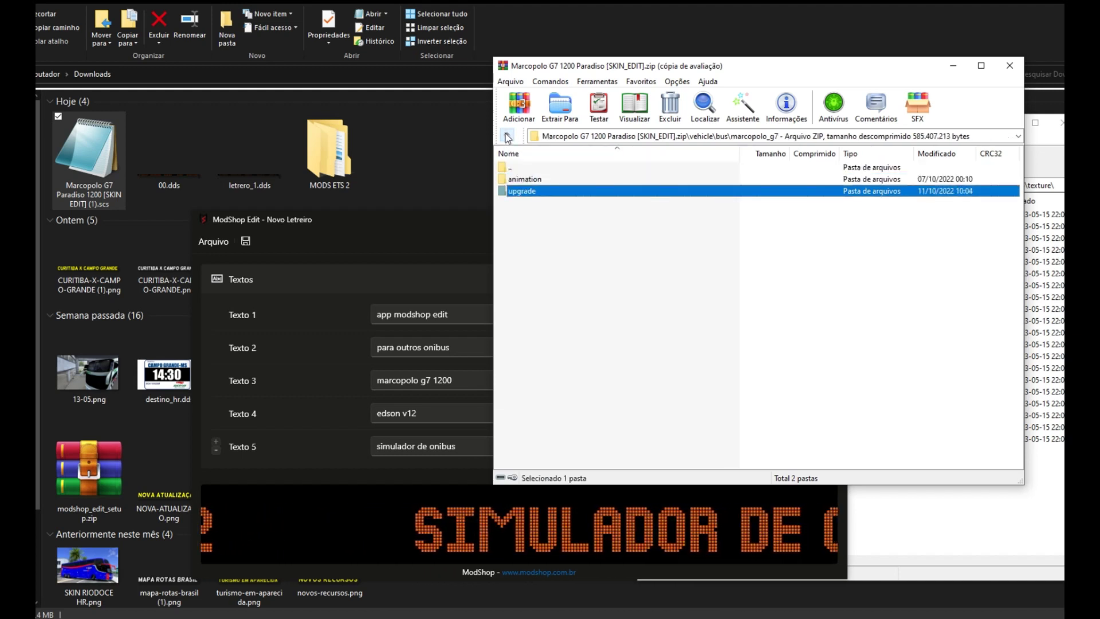
{"action": "left_click", "coordinate": [506, 136]}
{"action": "left_click", "coordinate": [507, 136]}
{"action": "left_click", "coordinate": [506, 136]}
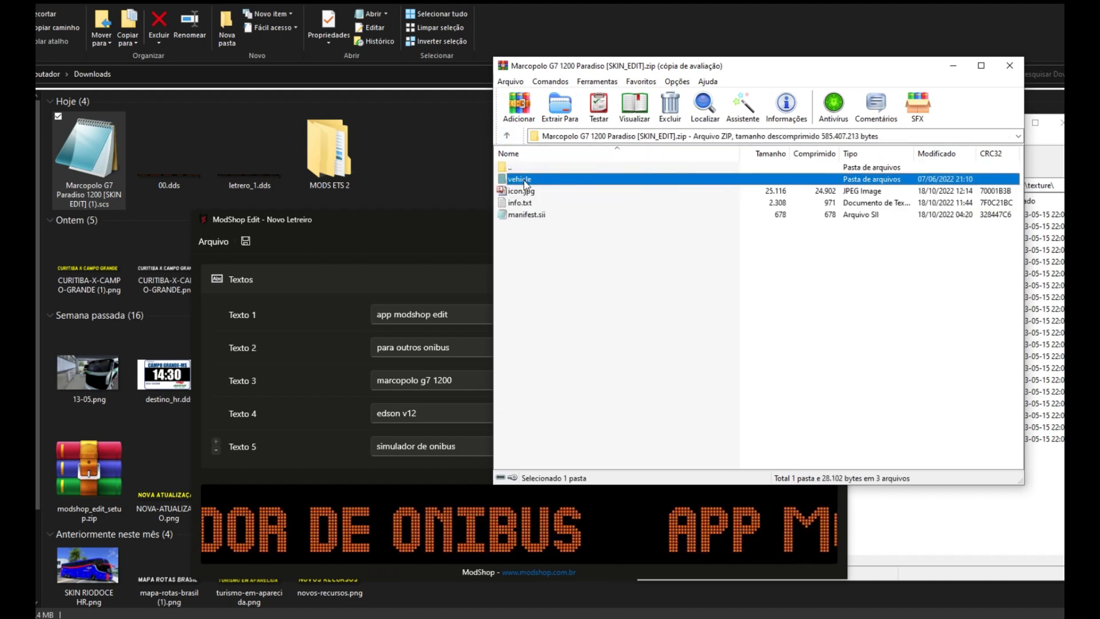
Open the folder vehicle\bus\marcopolo_g7\upgrade\letreiro\texture in the archive to examine the sign texture file names
{"action": "double_click", "coordinate": [524, 180]}
{"action": "double_click", "coordinate": [523, 180]}
{"action": "double_click", "coordinate": [525, 181]}
{"action": "left_click", "coordinate": [525, 180]}
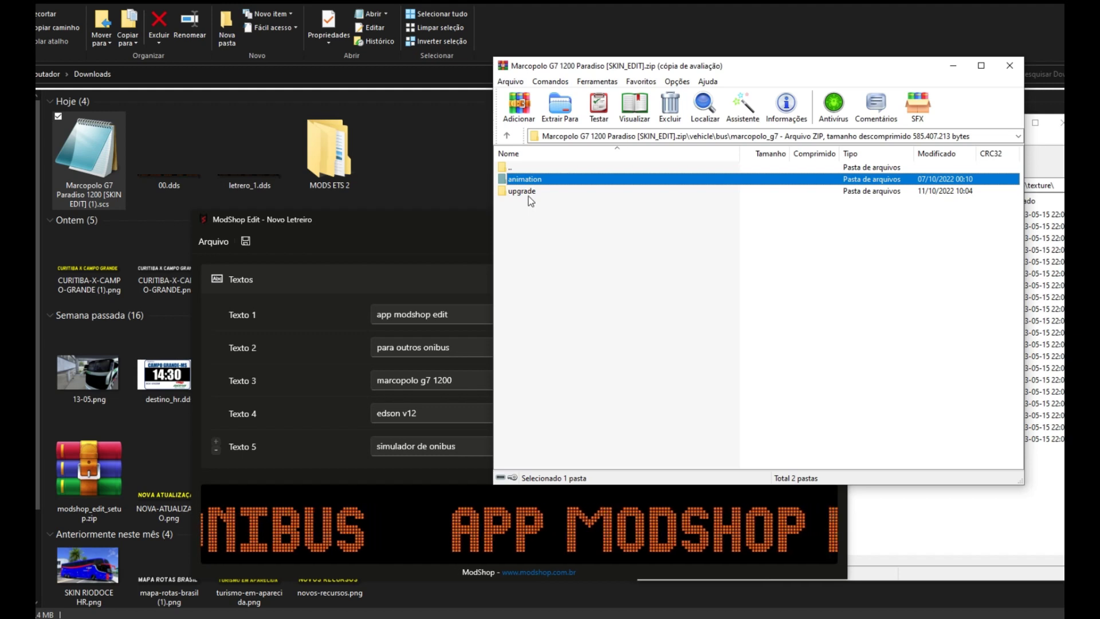
{"action": "left_click", "coordinate": [529, 194]}
{"action": "double_click", "coordinate": [528, 194]}
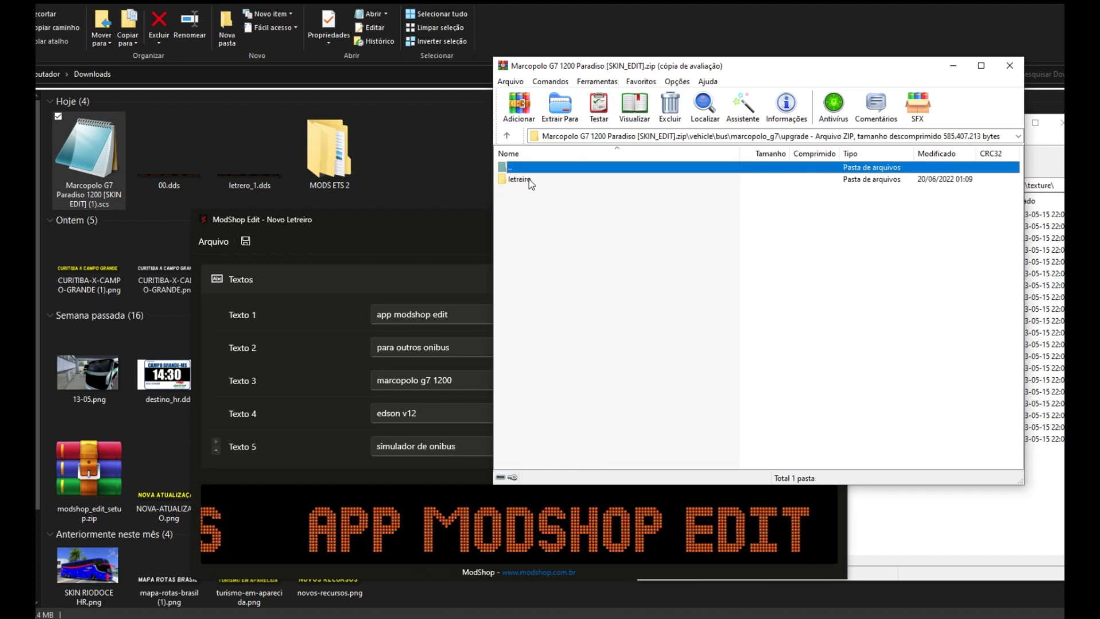
{"action": "double_click", "coordinate": [528, 180]}
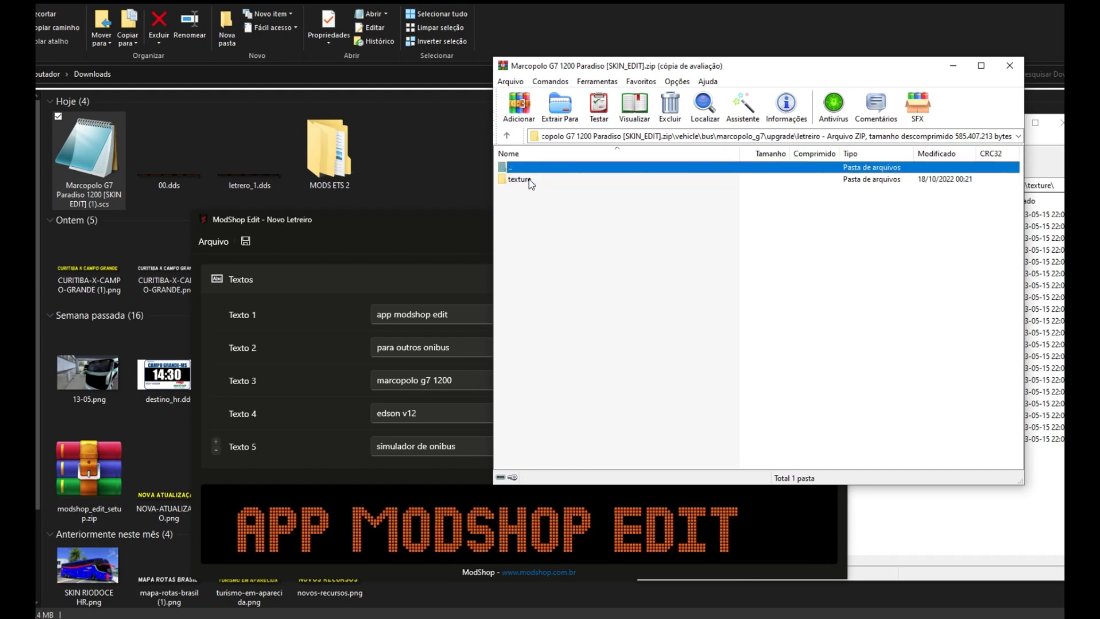
{"action": "double_click", "coordinate": [528, 180]}
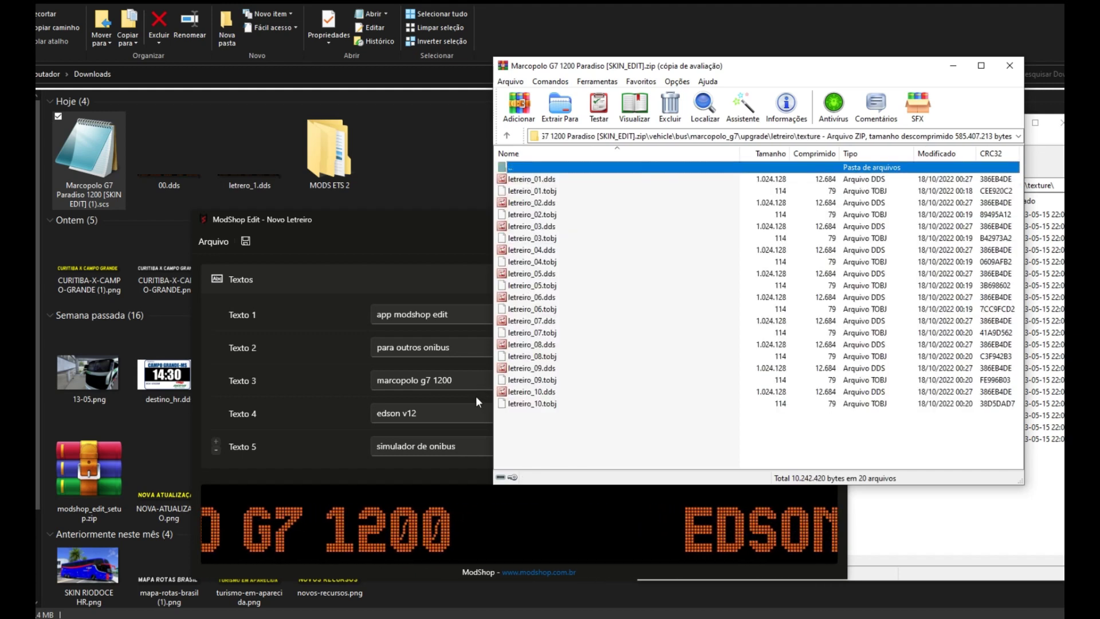
Switch to ModShop Edit and save the sign as a DDS texture named letreiro_01.dds in Downloads
{"action": "left_click", "coordinate": [451, 213]}
{"action": "key", "text": "alt+Tab"}
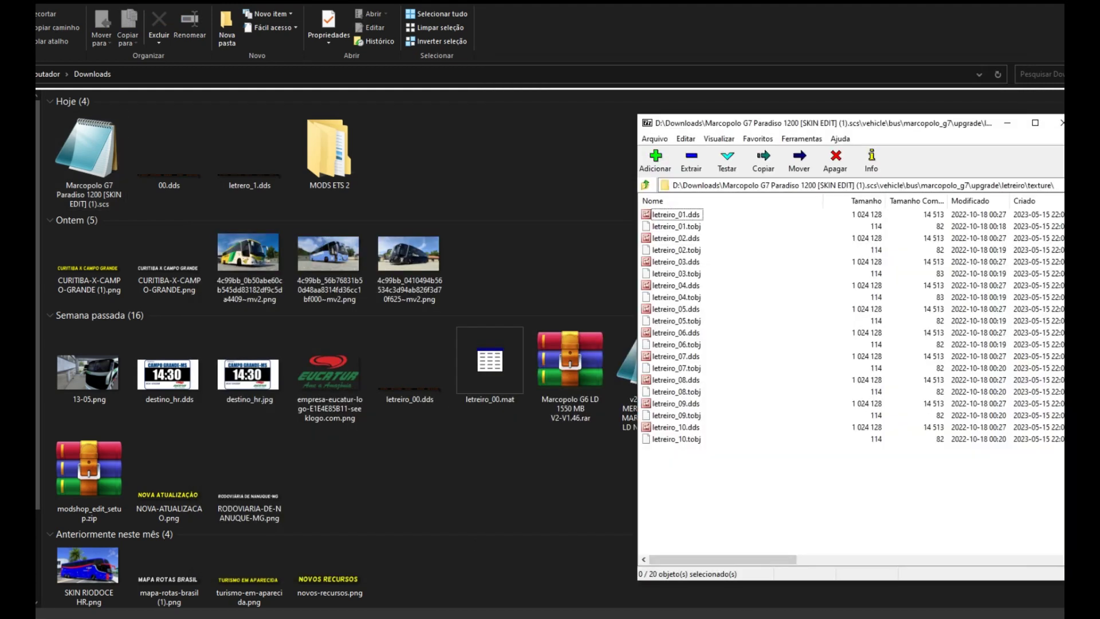
{"action": "key", "text": "alt+Tab"}
{"action": "left_click", "coordinate": [245, 240]}
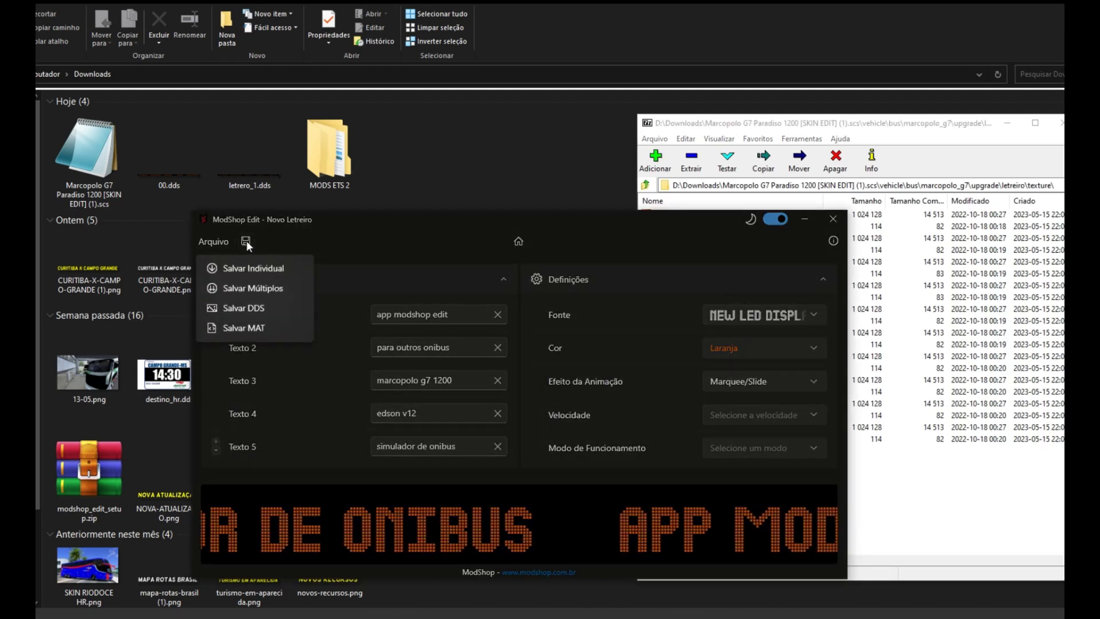
{"action": "left_click", "coordinate": [265, 305]}
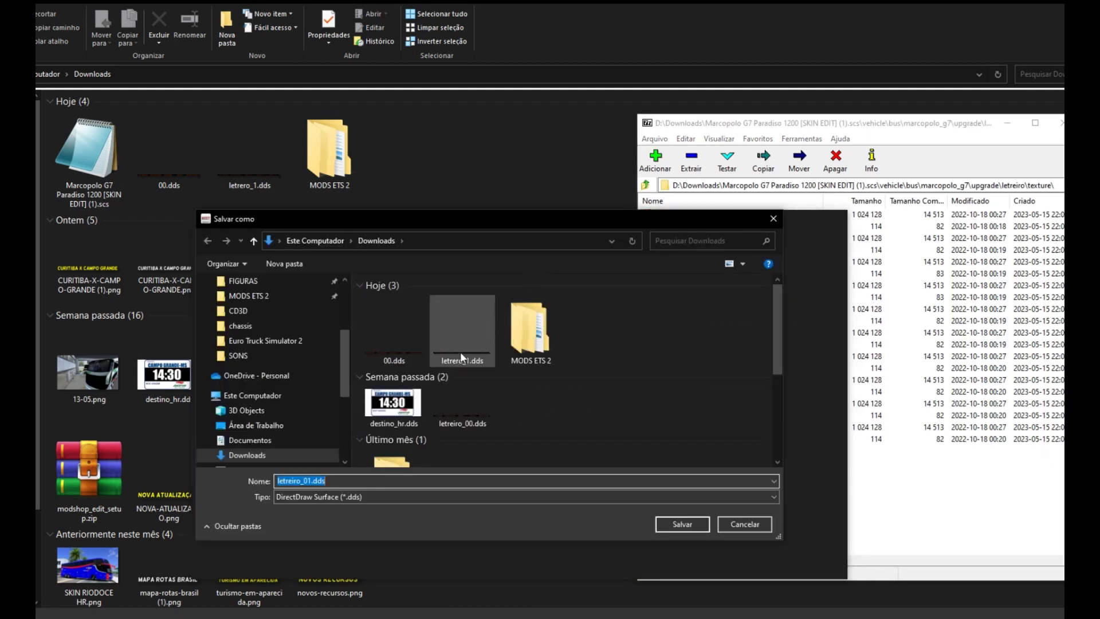
{"action": "left_click_drag", "start_coordinate": [521, 236], "coordinate": [466, 281]}
{"action": "key", "text": "Return"}
Copy letreiro_01.dds from Downloads into the letreiro\texture folder of the Marcopolo G7 Paradiso 1200 mod archive and confirm the copy
{"action": "left_click", "coordinate": [90, 168]}
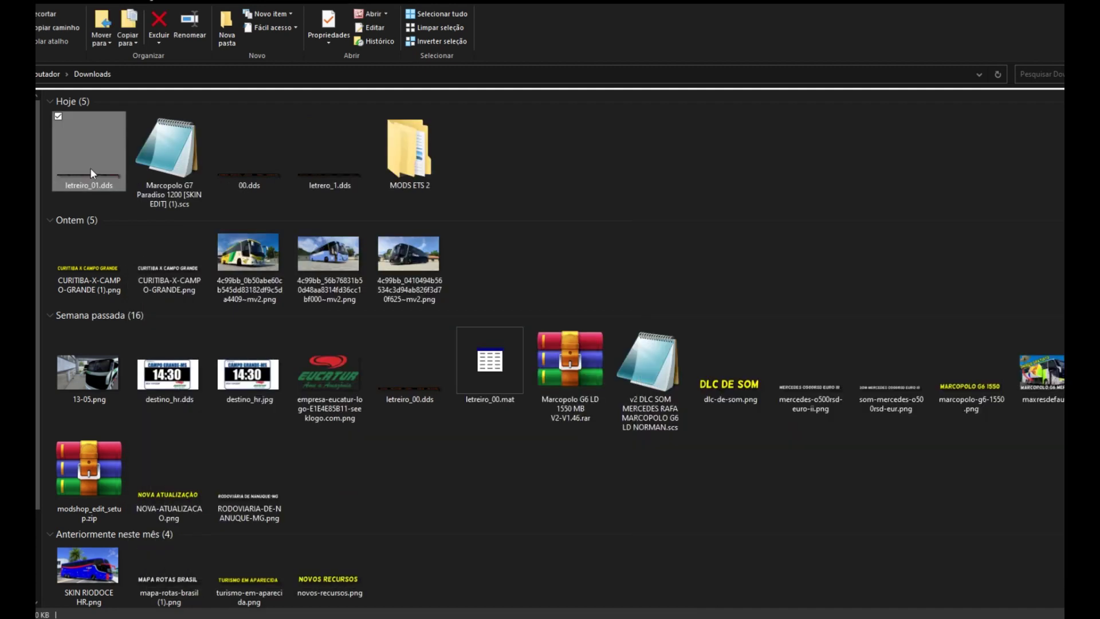
{"action": "left_click_drag", "start_coordinate": [92, 164], "coordinate": [734, 283]}
{"action": "left_click", "coordinate": [511, 349]}
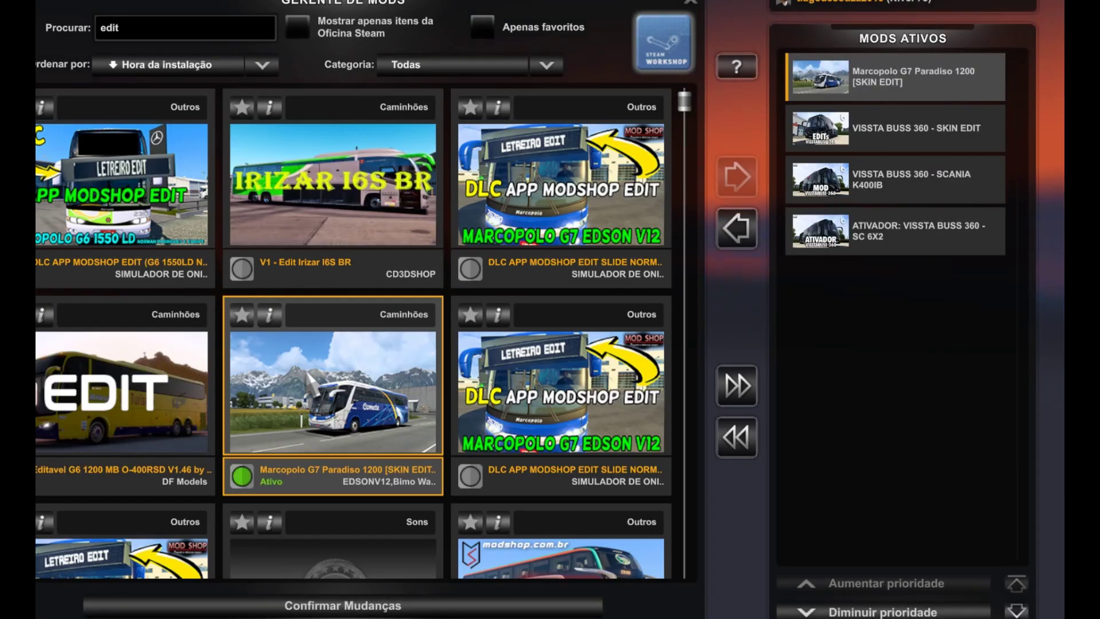
Deactivate the three VISSTA BUSS 360 mods, confirm the active list with the Marcopolo G7 mods, and apply the profile
{"action": "double_click", "coordinate": [894, 122]}
{"action": "double_click", "coordinate": [895, 121]}
{"action": "double_click", "coordinate": [894, 122]}
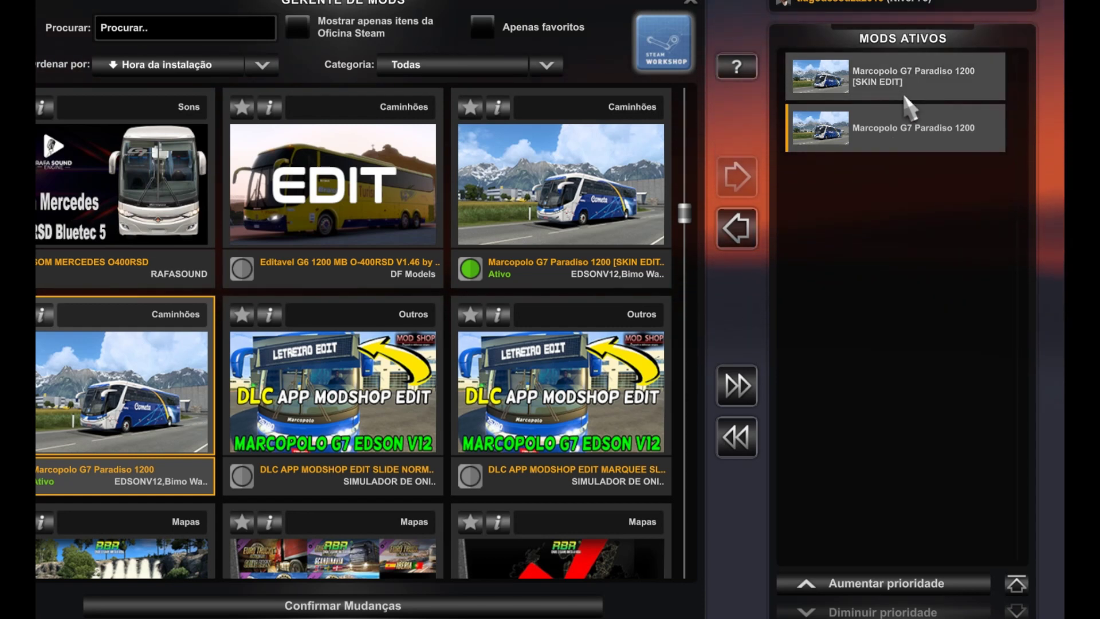
{"action": "left_click", "coordinate": [506, 606]}
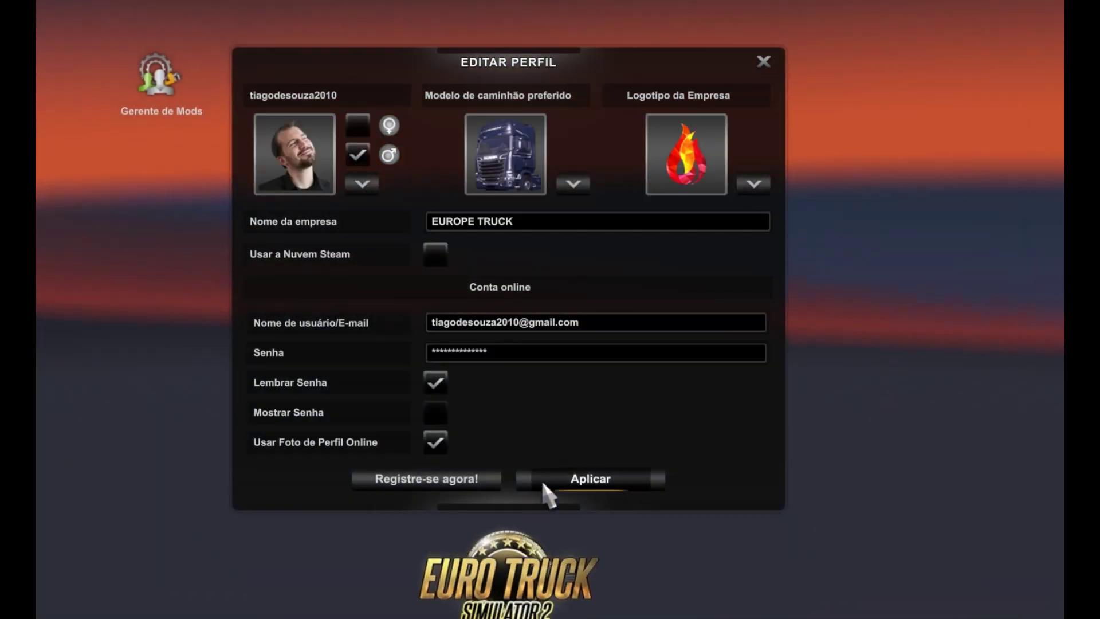
{"action": "left_click", "coordinate": [564, 480]}
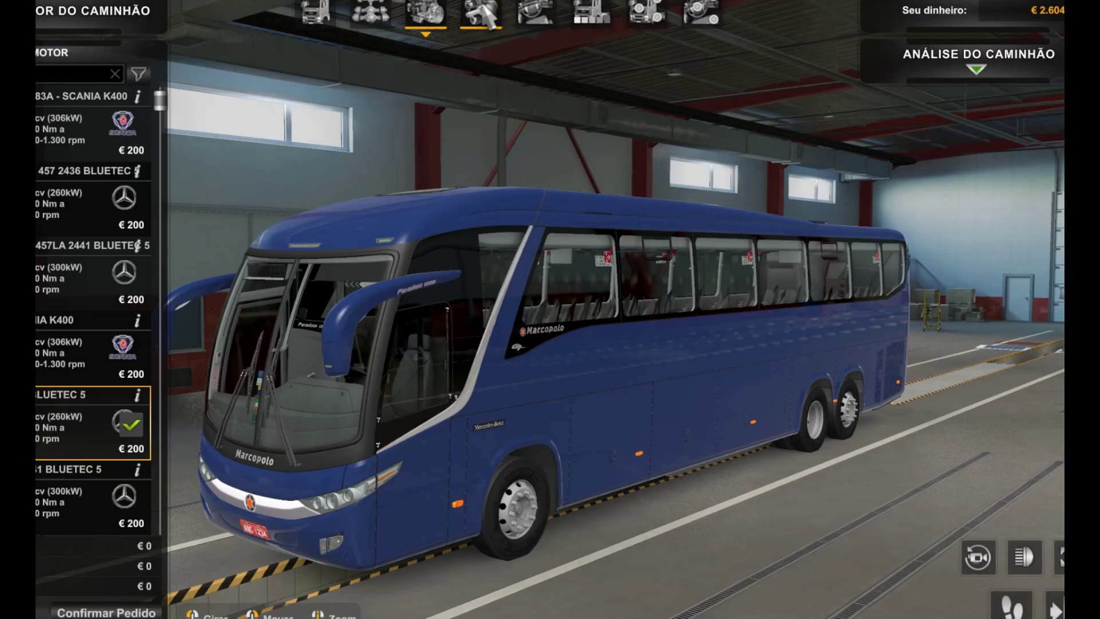
Open the letreiro accessory slot on the Marcopolo bus's windshield, try Letreiro 02 and Letreiro 06, and select Letreiro 01
{"action": "left_click", "coordinate": [650, 11]}
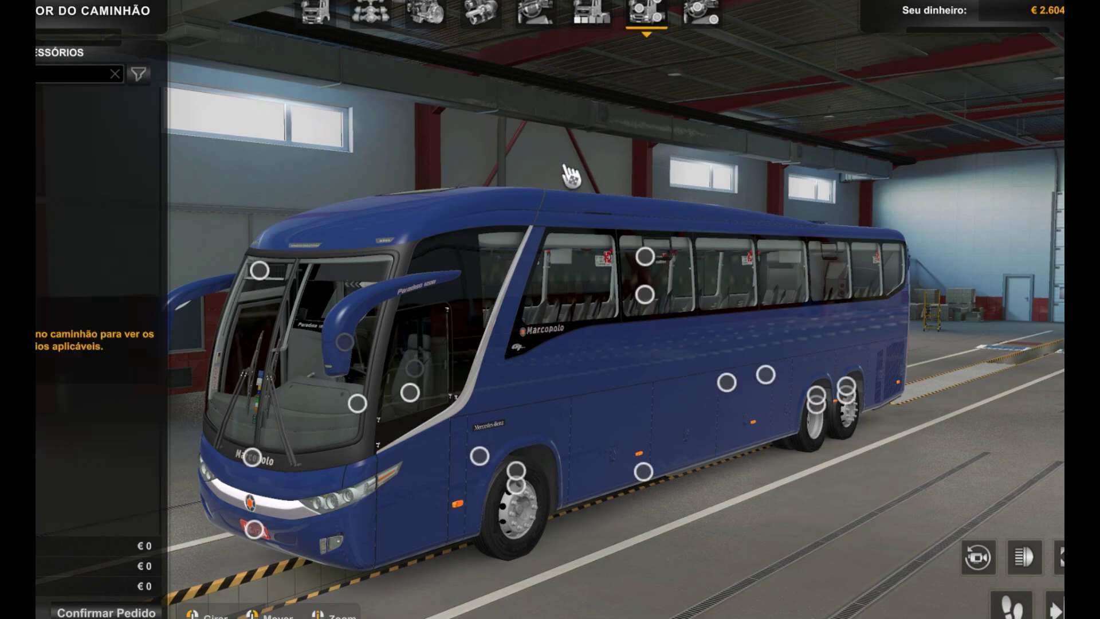
{"action": "left_click_drag", "start_coordinate": [572, 166], "coordinate": [595, 175]}
{"action": "left_click", "coordinate": [507, 247]}
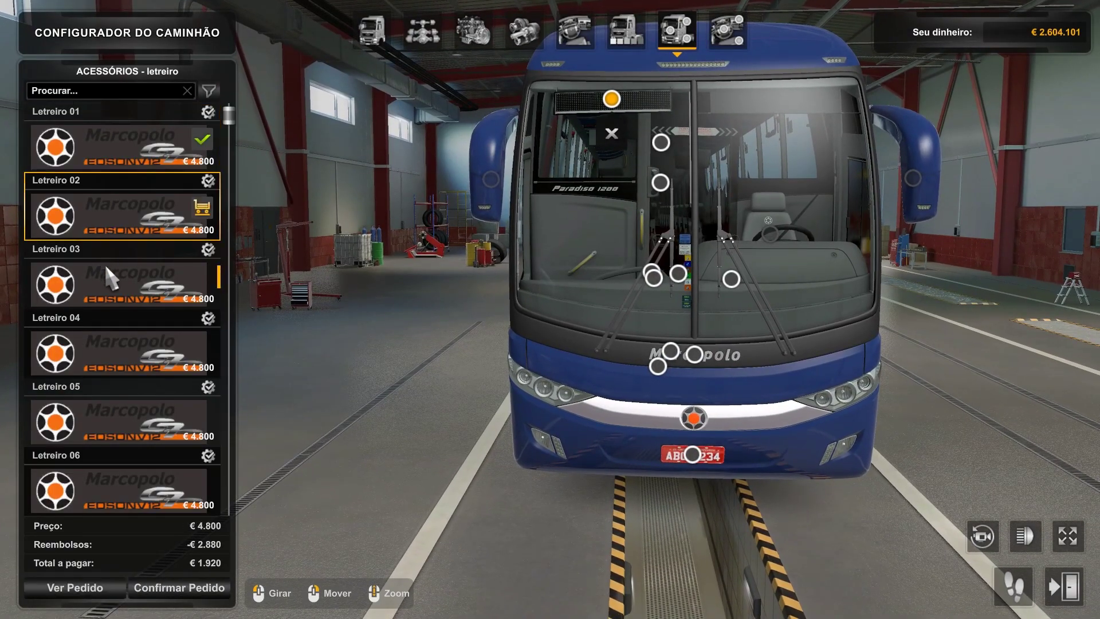
{"action": "scroll", "coordinate": [116, 468], "scroll_direction": "down", "scroll_amount": 4}
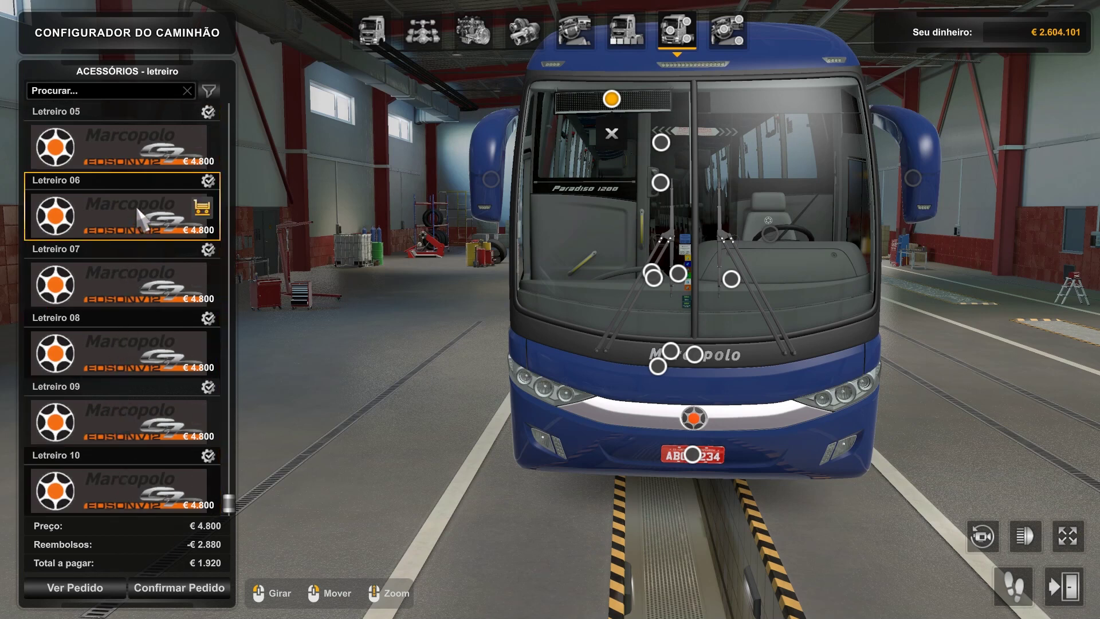
{"action": "scroll", "coordinate": [137, 234], "scroll_direction": "up", "scroll_amount": 4}
{"action": "left_click", "coordinate": [207, 144]}
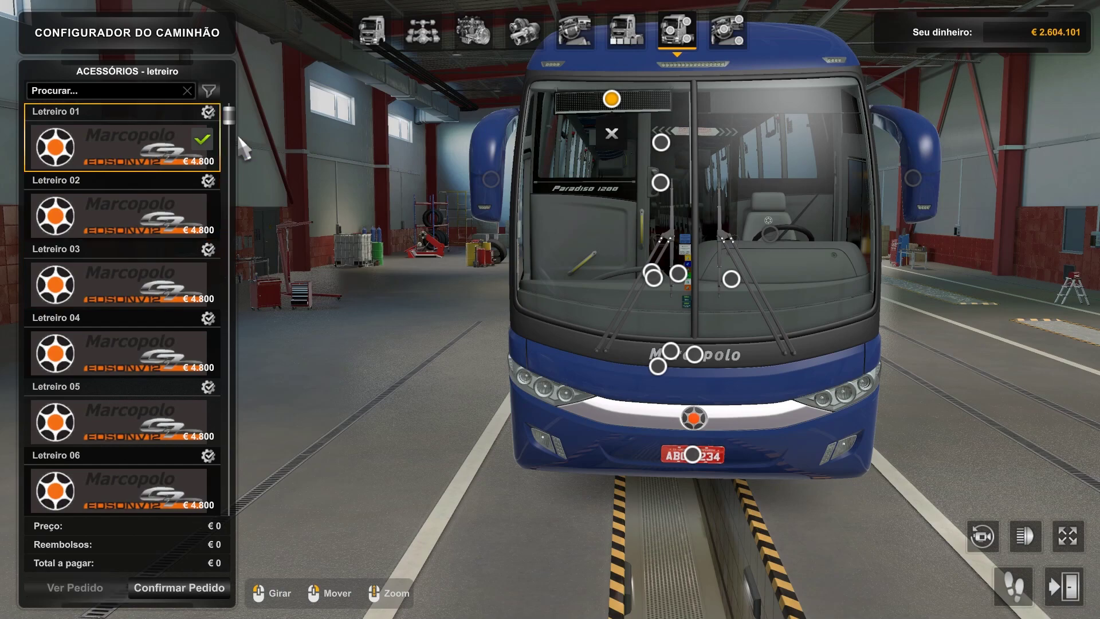
View the bus from its front corner, confirm the configuration order, and close the truck maintenance window
{"action": "left_click_drag", "start_coordinate": [719, 306], "coordinate": [1023, 253]}
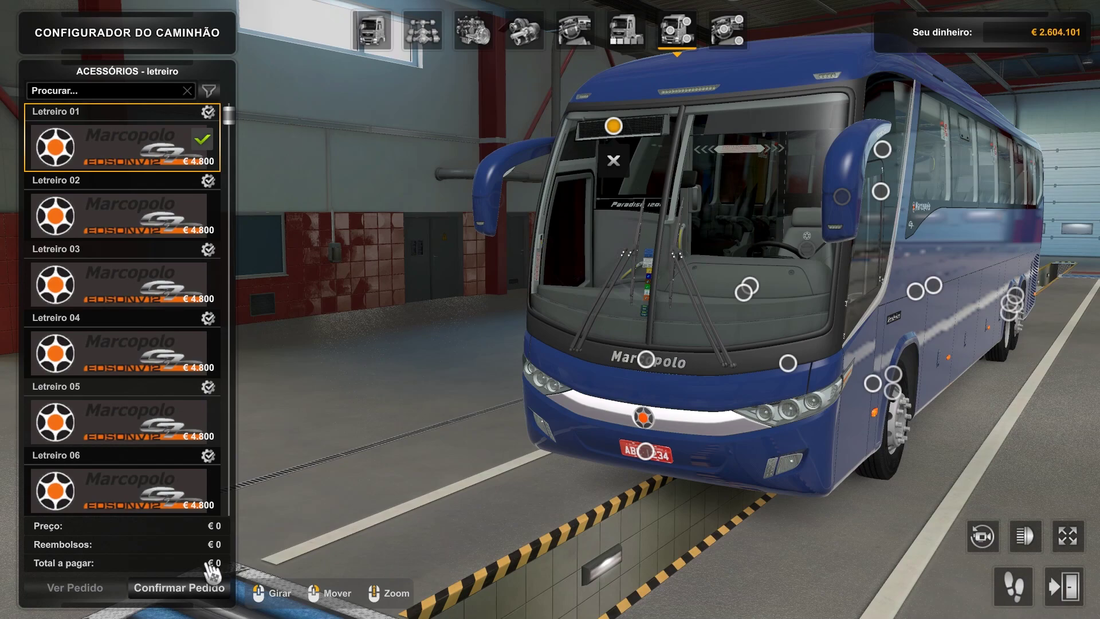
{"action": "left_click", "coordinate": [179, 587]}
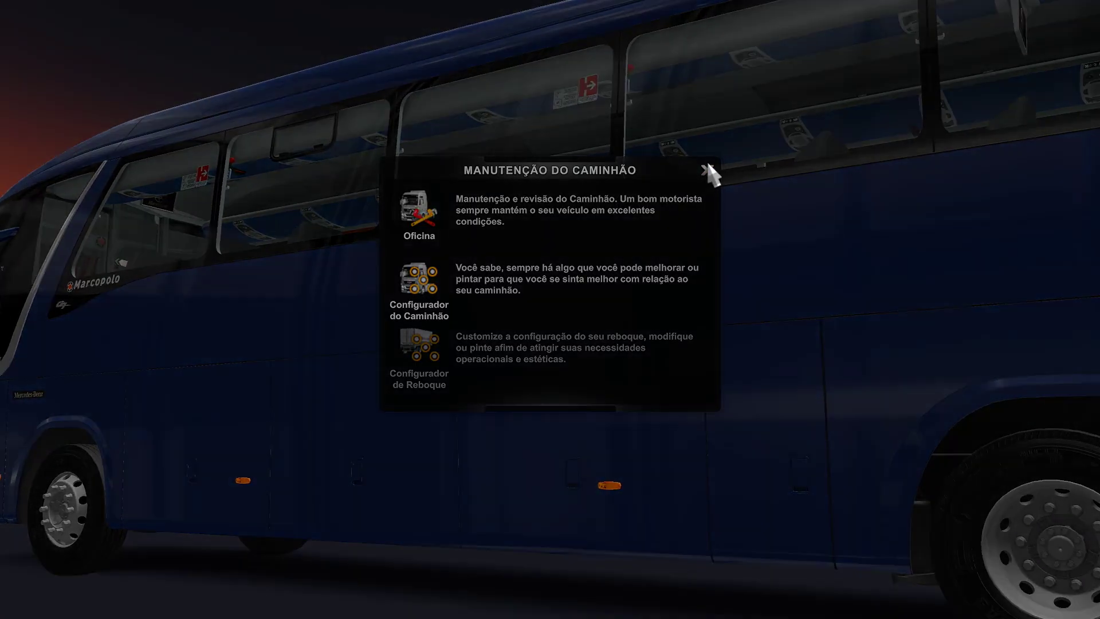
{"action": "left_click", "coordinate": [705, 170]}
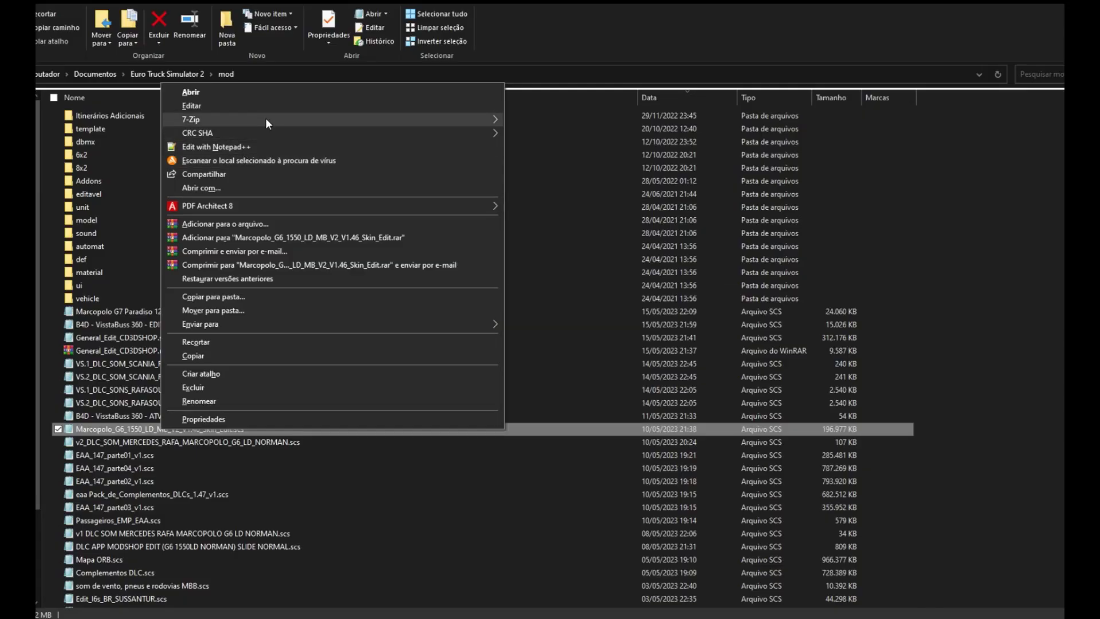
Open Marcopolo_G6_1550_LD_MB_V2_V1.46_Skin_Edit.scs with 7-Zip and go to vehicle\bus\marcopolo_g6_1550_mb\upgrade\letreiro\textures
{"action": "mouse_move", "coordinate": [266, 118]}
{"action": "left_click", "coordinate": [583, 124]}
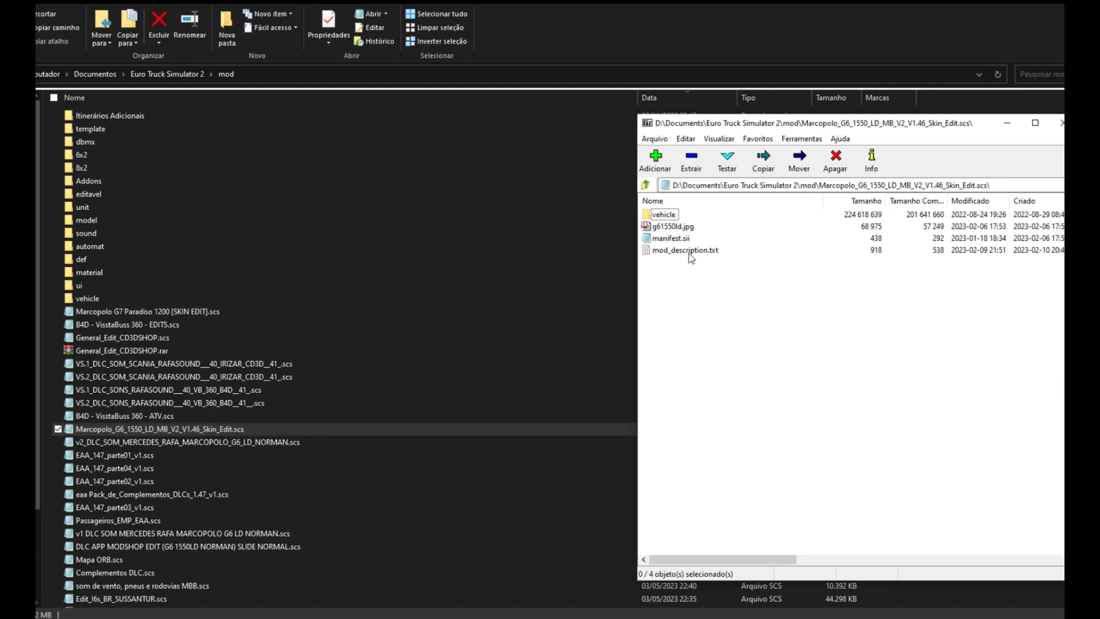
{"action": "double_click", "coordinate": [664, 215]}
{"action": "double_click", "coordinate": [666, 216]}
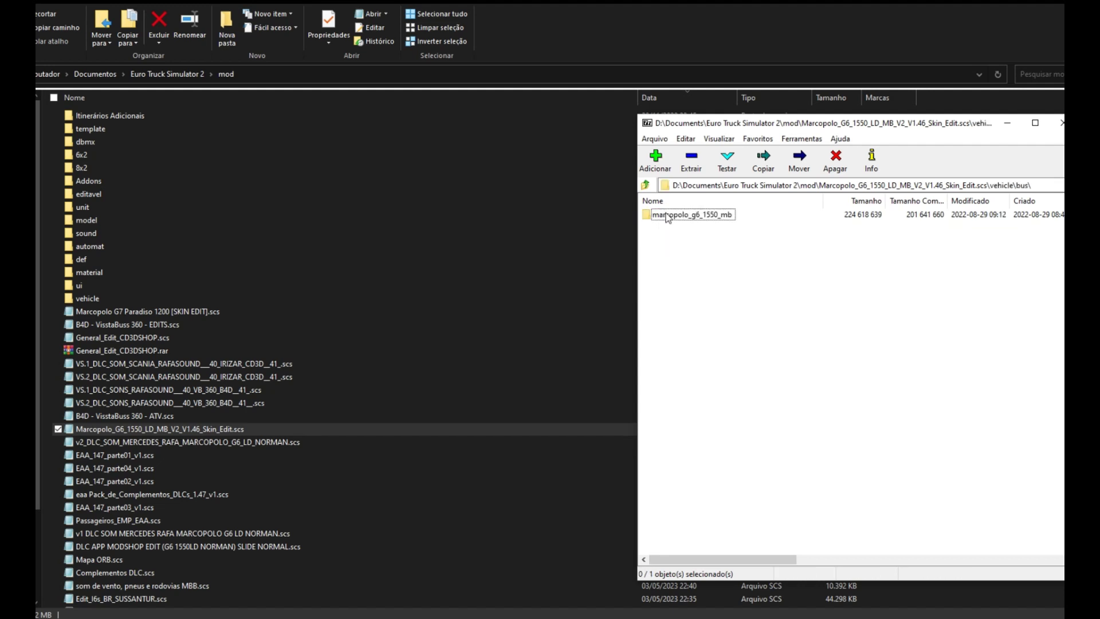
{"action": "double_click", "coordinate": [689, 216]}
{"action": "double_click", "coordinate": [672, 216]}
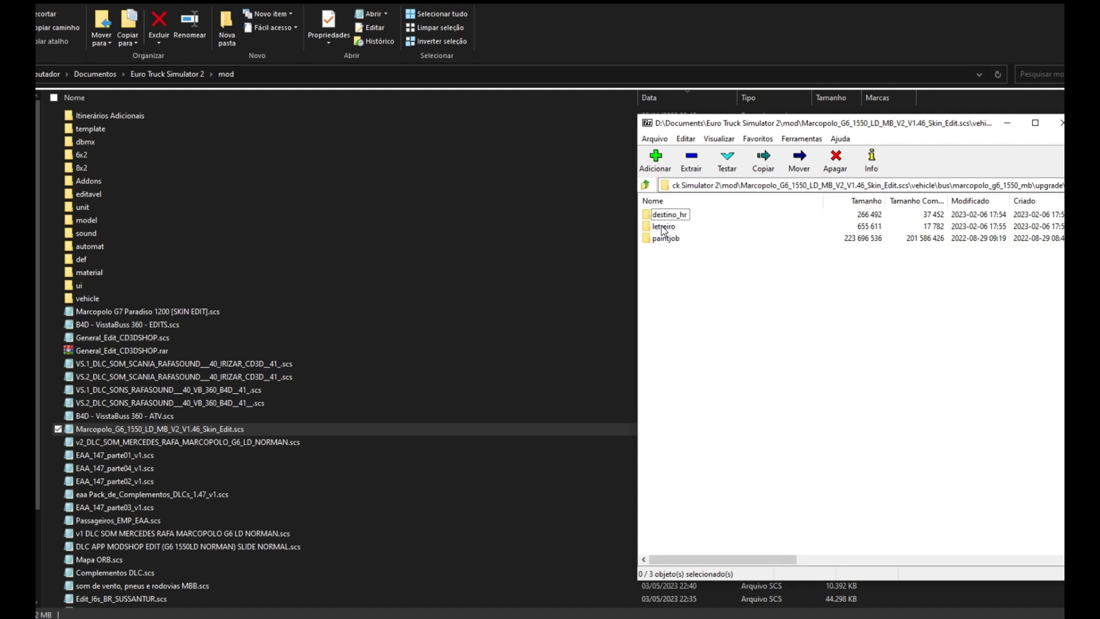
{"action": "double_click", "coordinate": [662, 228]}
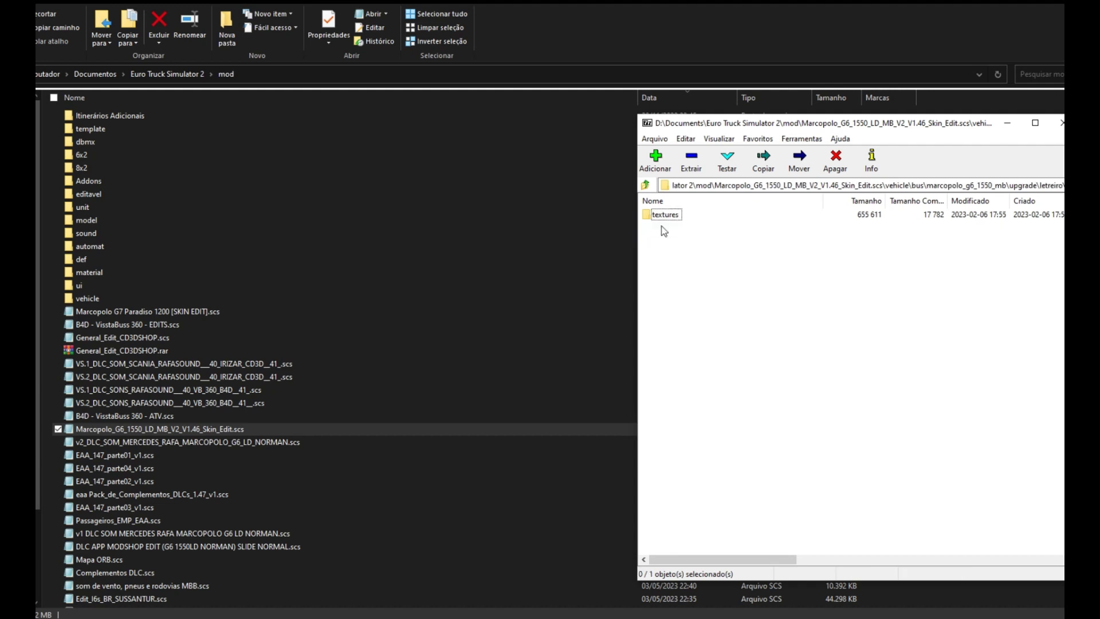
{"action": "double_click", "coordinate": [664, 215]}
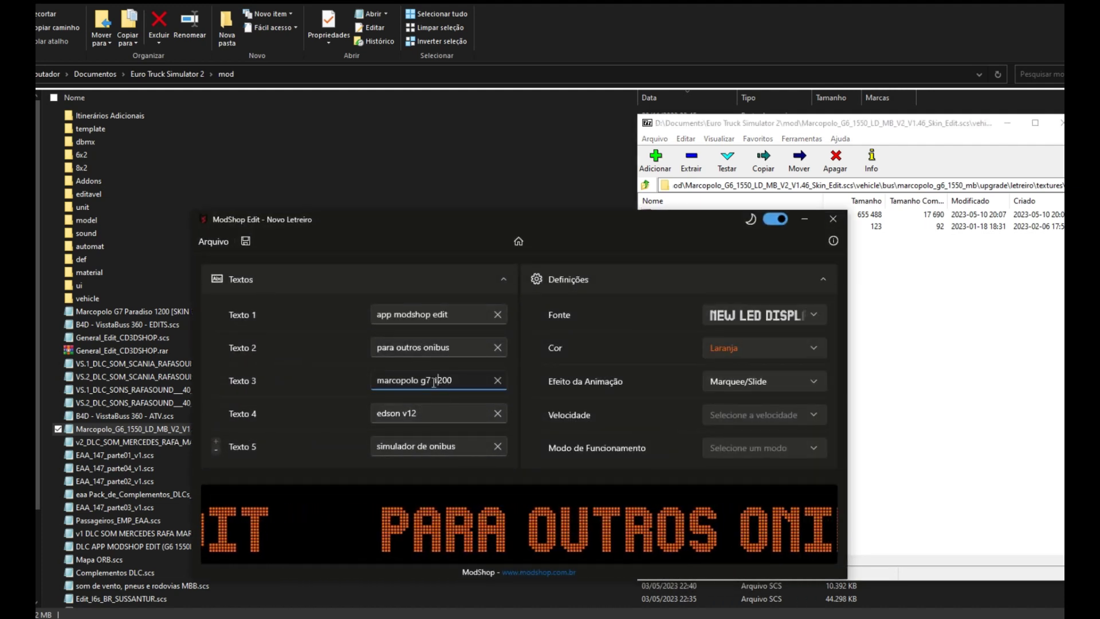
Set the sign's Texto 3 to "marcopolo g61550" and Texto 4 to "norman mods"
{"action": "left_click_drag", "start_coordinate": [426, 381], "coordinate": [455, 380]}
{"action": "type", "text": "6155"}
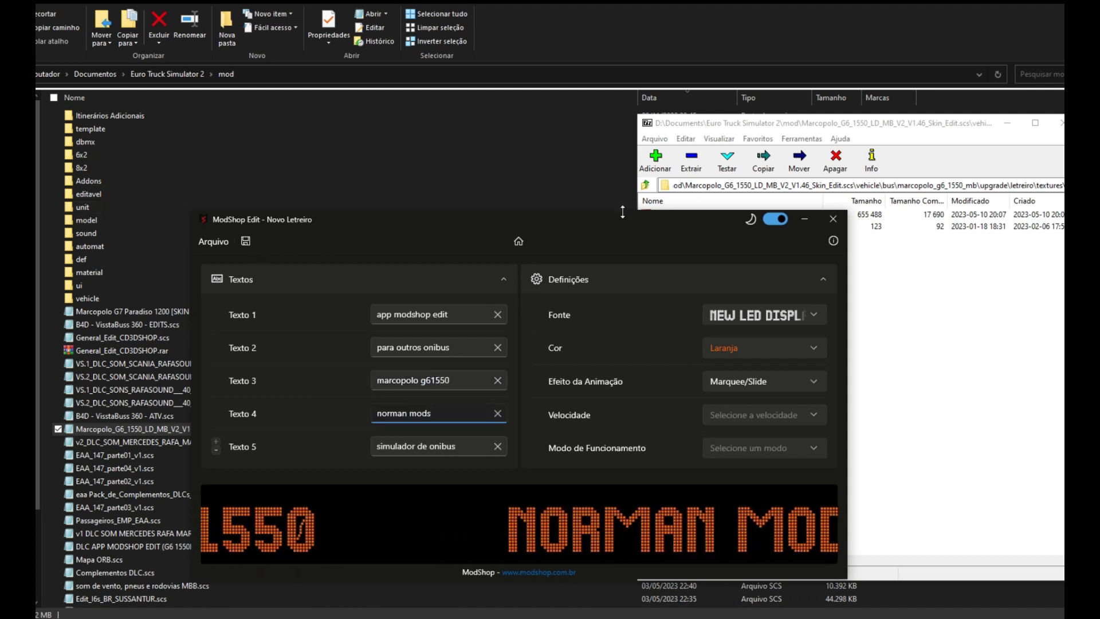
{"action": "left_click_drag", "start_coordinate": [622, 221], "coordinate": [706, 155]}
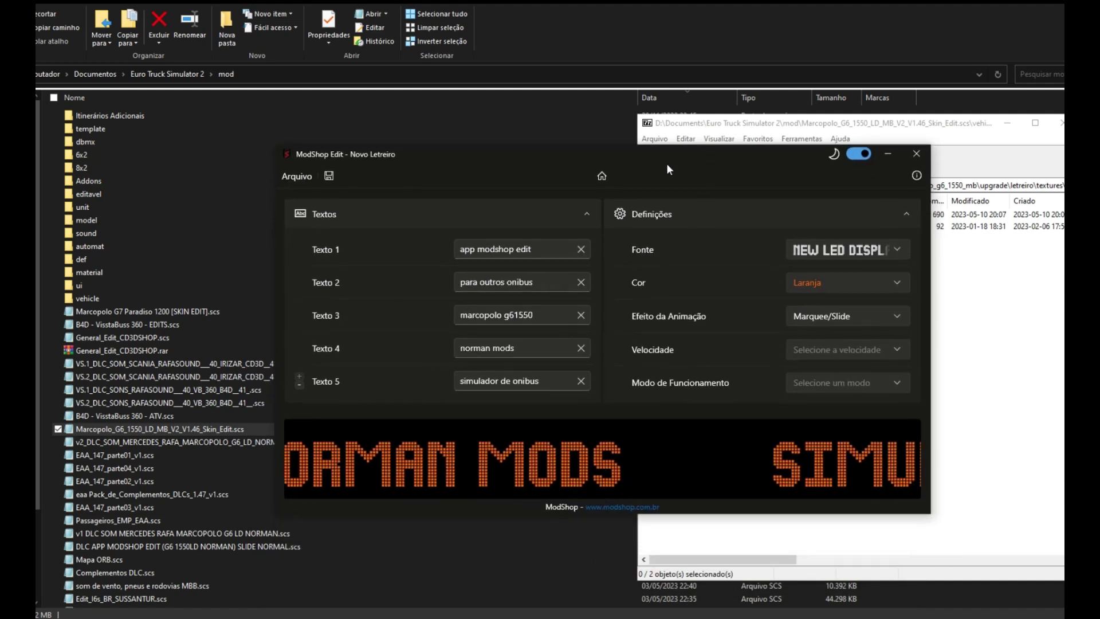
Export the sign as letreiro_00.dds, replacing the existing file in Downloads, and copy it into the open Marcopolo G6 archive's letreiro textures folder
{"action": "left_click", "coordinate": [324, 174]}
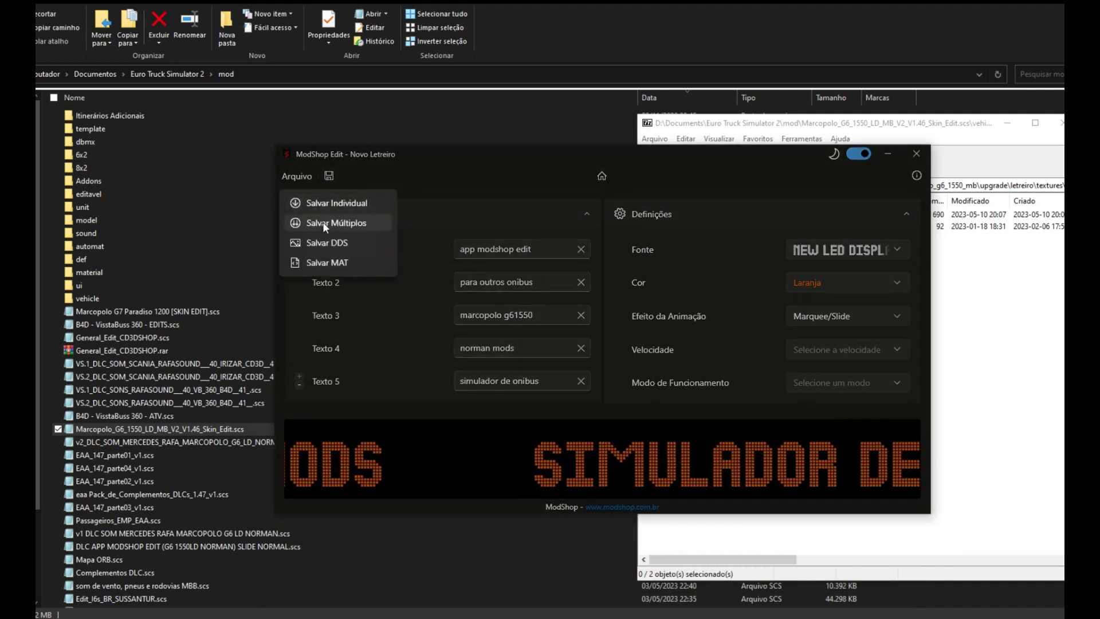
{"action": "left_click", "coordinate": [322, 239]}
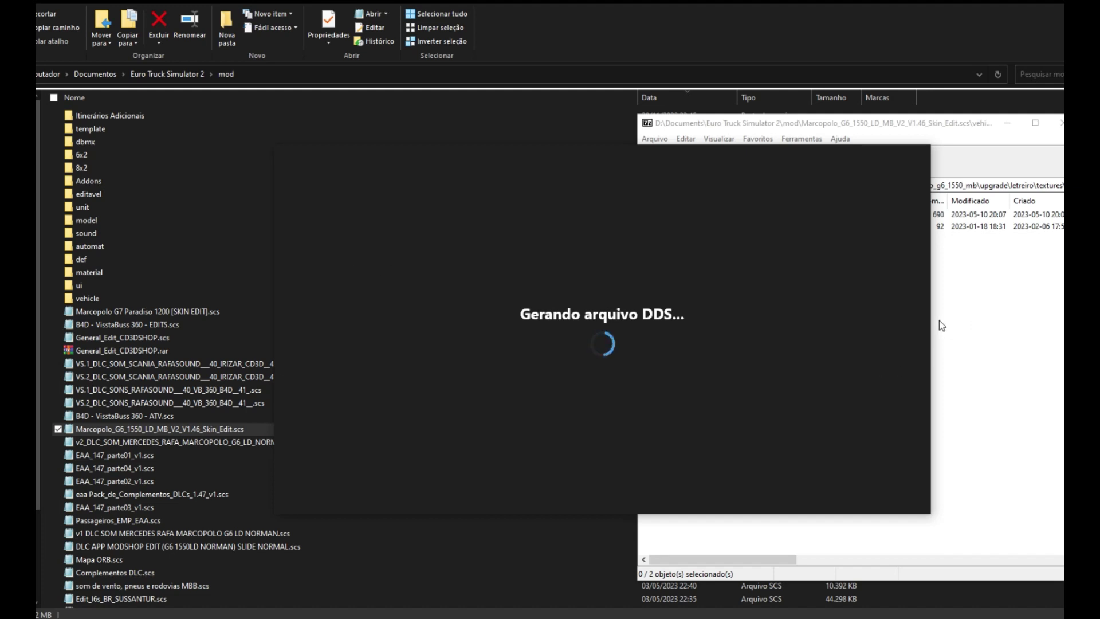
{"action": "key", "text": "Return"}
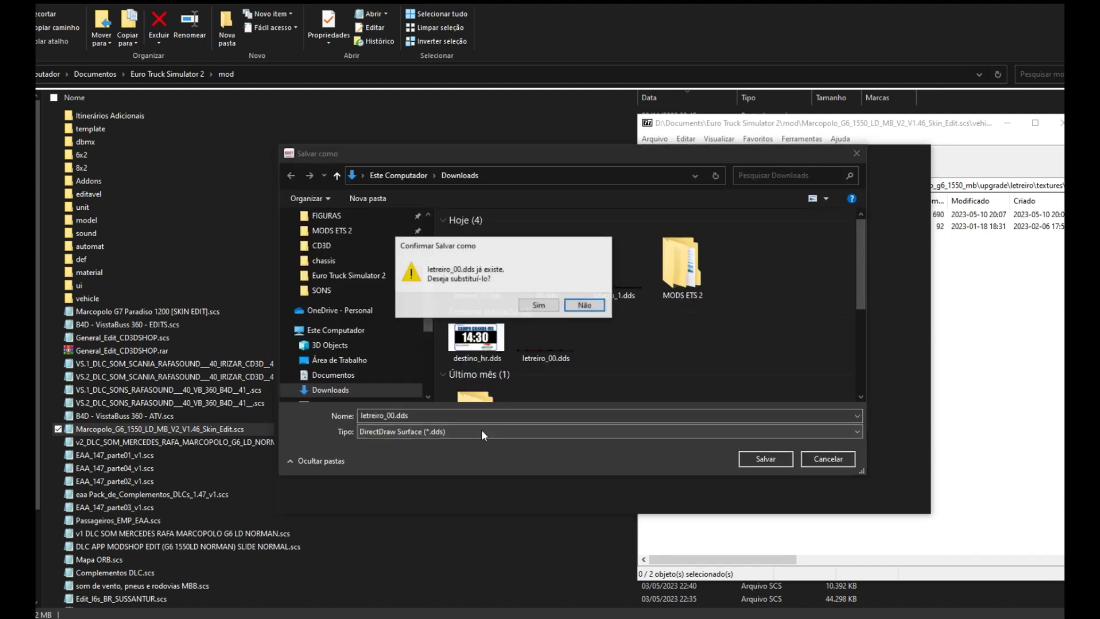
{"action": "left_click", "coordinate": [539, 305]}
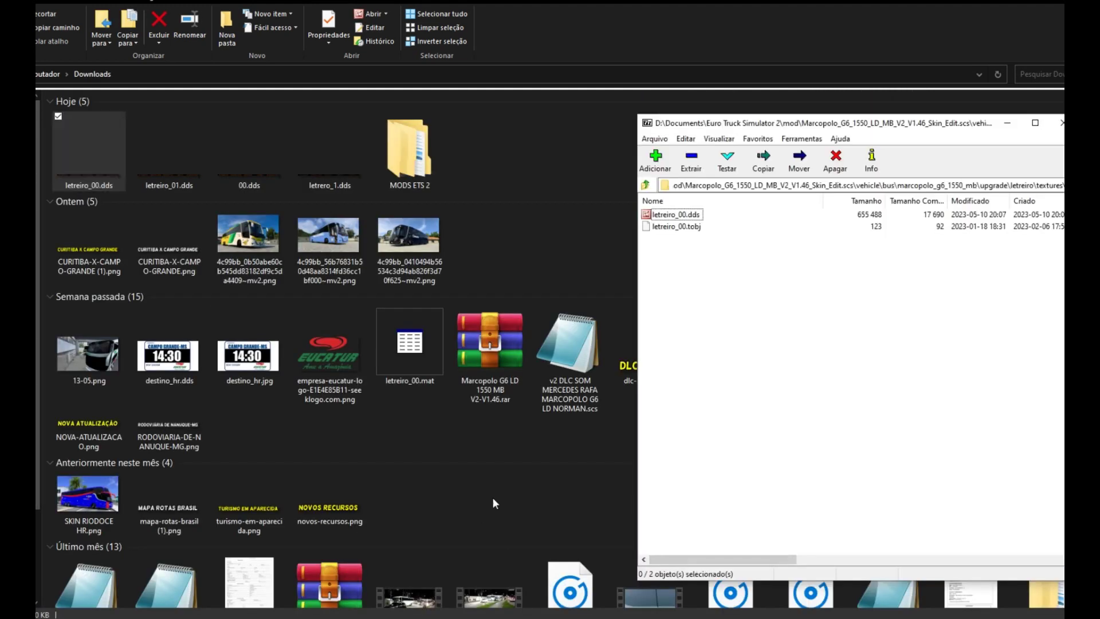
{"action": "left_click_drag", "start_coordinate": [112, 156], "coordinate": [871, 321]}
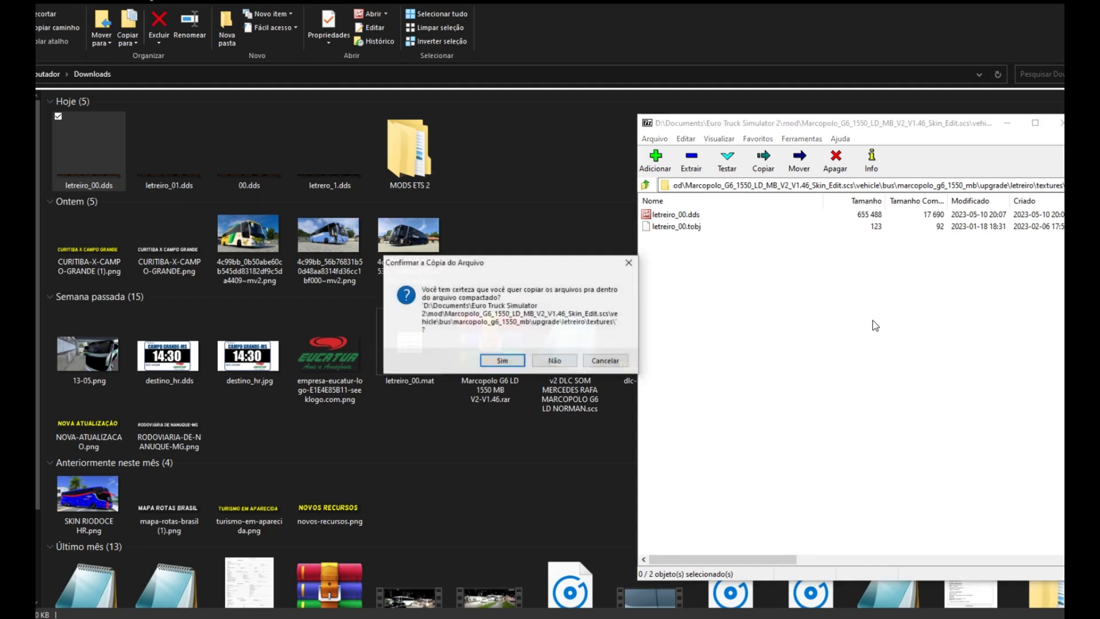
{"action": "left_click", "coordinate": [515, 361]}
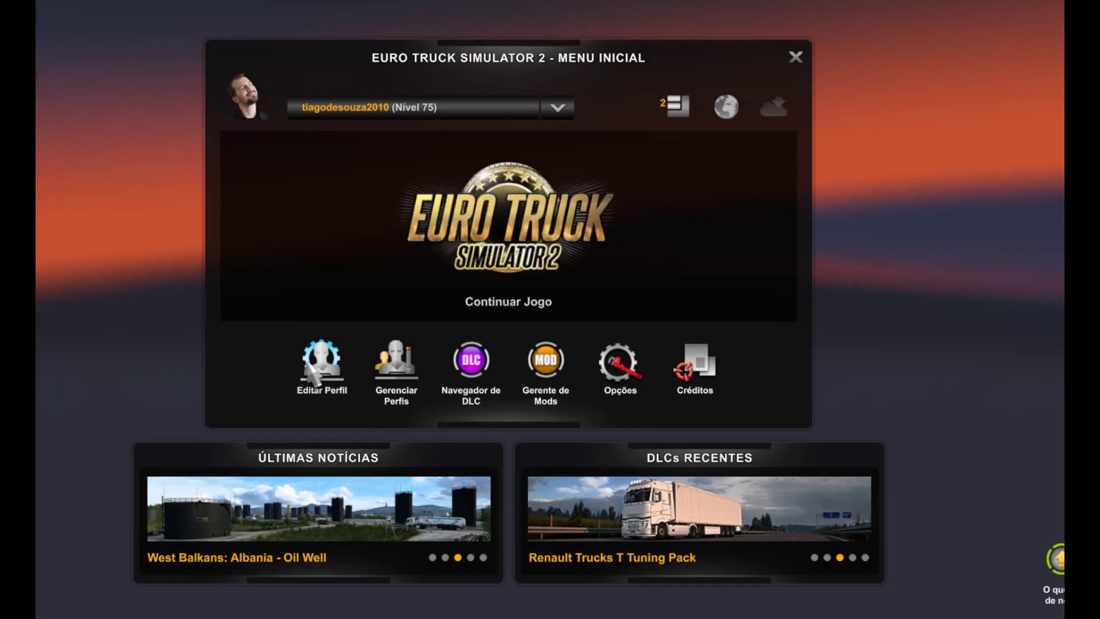
Switch to Euro Truck Simulator 2, open the profile's mod manager, and activate the Marcopolo G6 1550 LD MB skin edit mod
{"action": "left_click", "coordinate": [309, 369]}
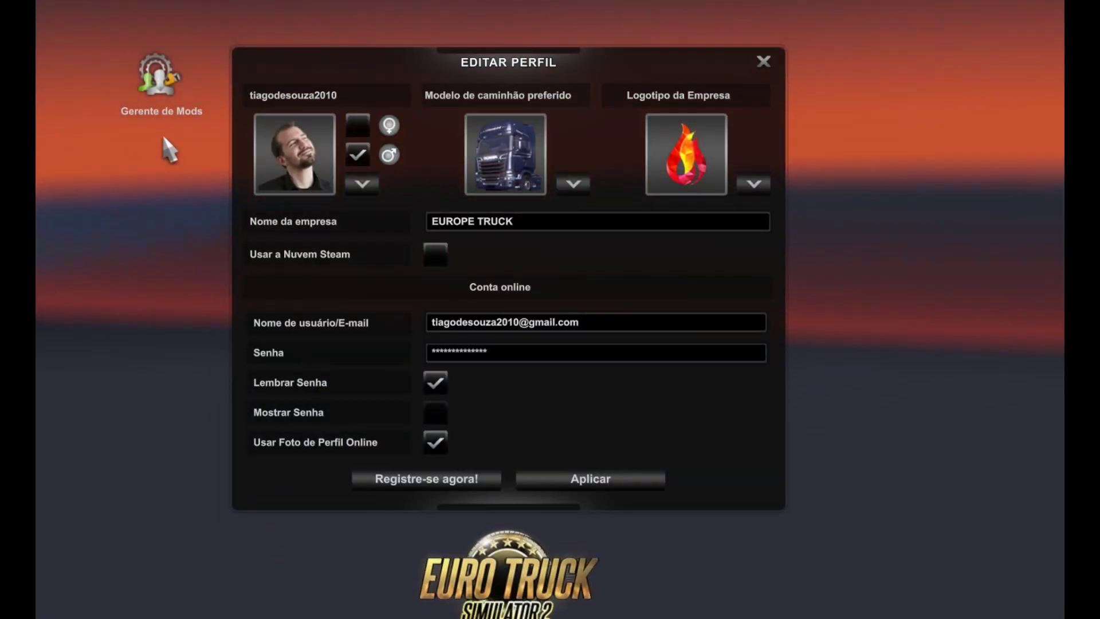
{"action": "left_click", "coordinate": [159, 80]}
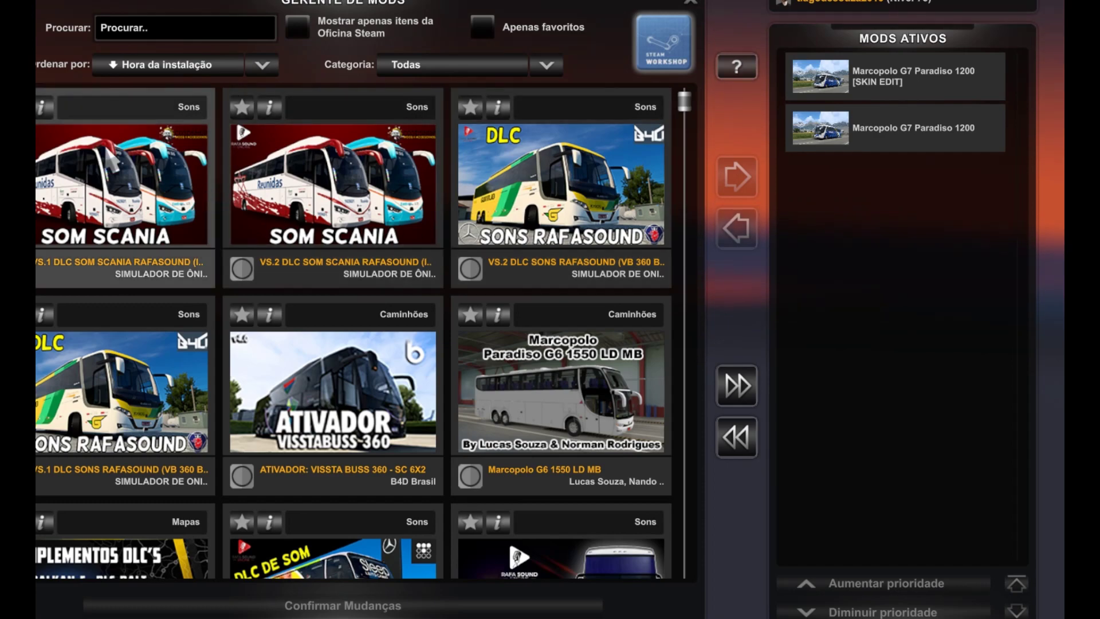
{"action": "left_click", "coordinate": [158, 36]}
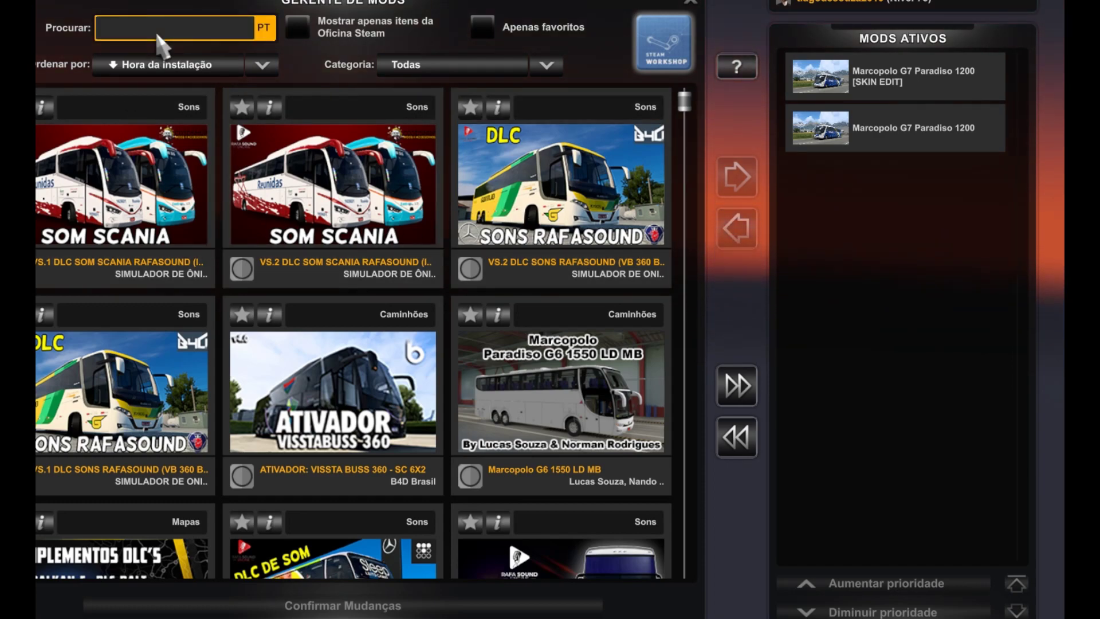
{"action": "scroll", "coordinate": [290, 250], "scroll_direction": "down", "scroll_amount": 8}
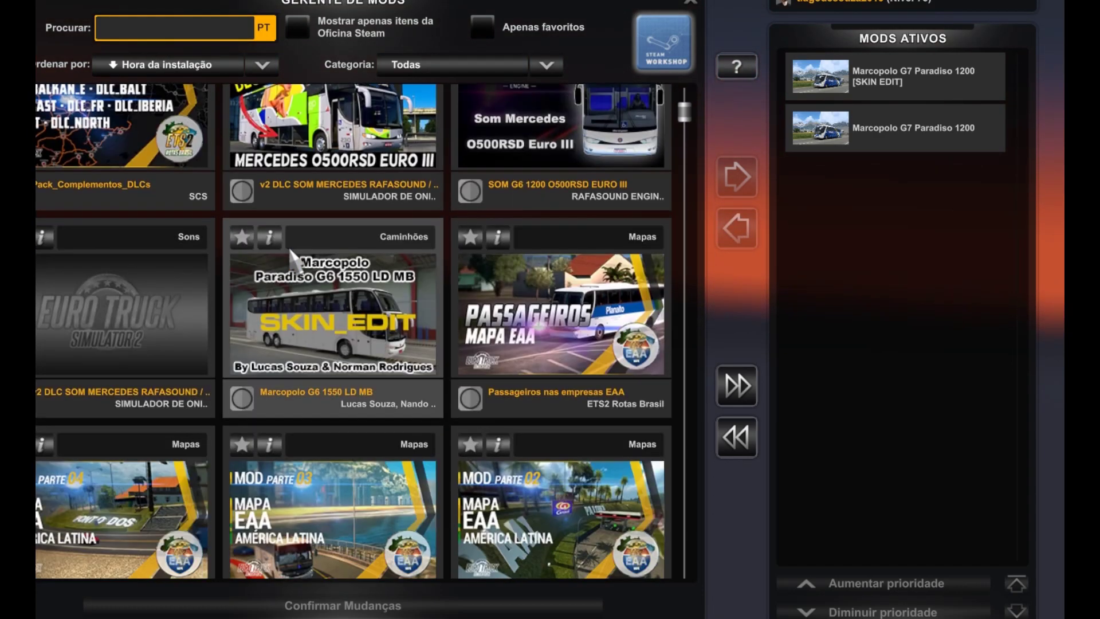
{"action": "scroll", "coordinate": [290, 251], "scroll_direction": "down", "scroll_amount": 3}
{"action": "double_click", "coordinate": [333, 166]}
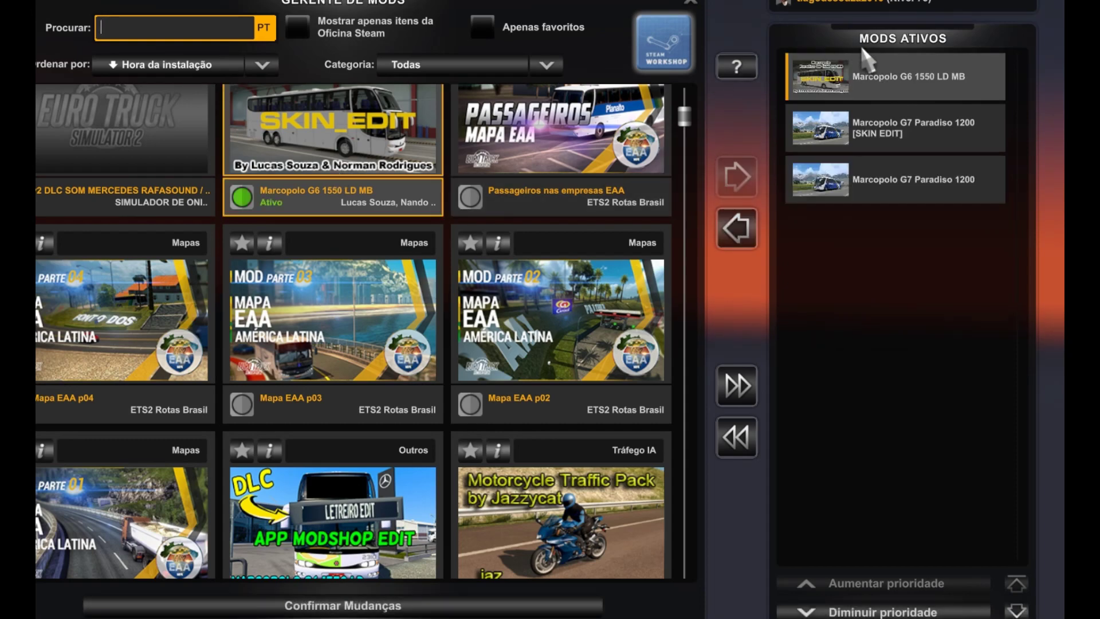
Activate the base Marcopolo G6 1550 LD MB mod and lower its priority to place it below the skin edit mod
{"action": "scroll", "coordinate": [427, 358], "scroll_direction": "down", "scroll_amount": 3}
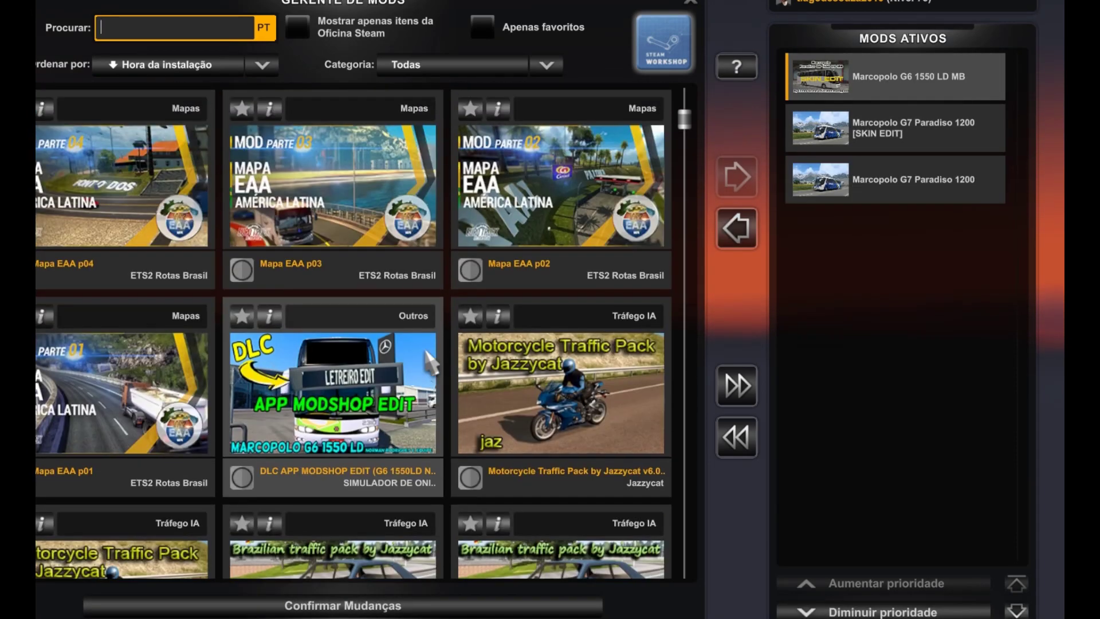
{"action": "scroll", "coordinate": [427, 358], "scroll_direction": "up", "scroll_amount": 6}
{"action": "double_click", "coordinate": [561, 149]}
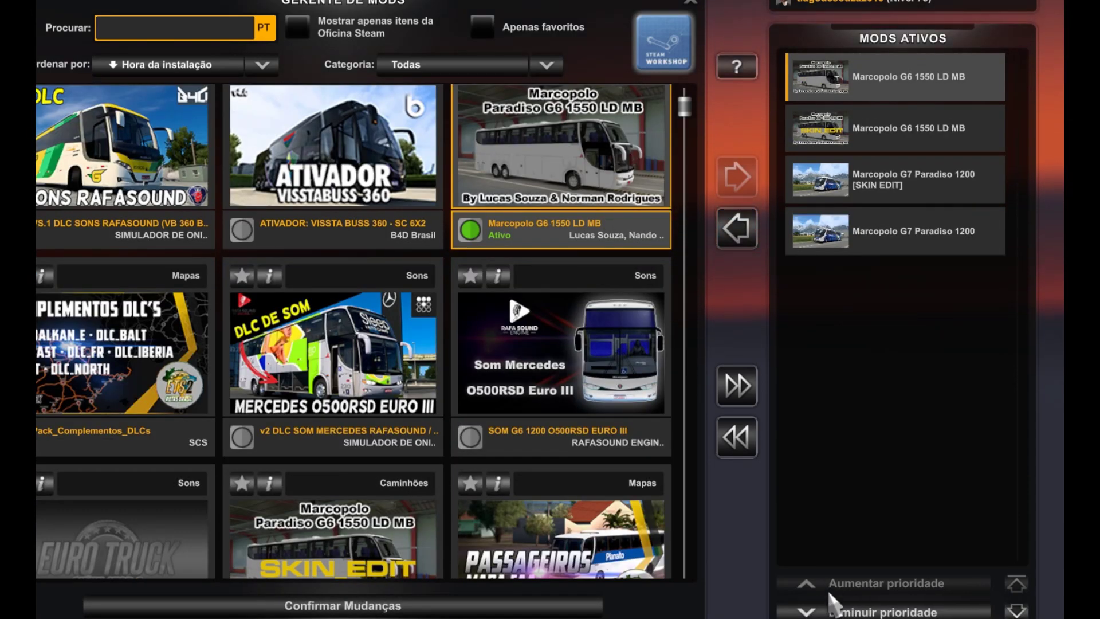
{"action": "left_click", "coordinate": [832, 607]}
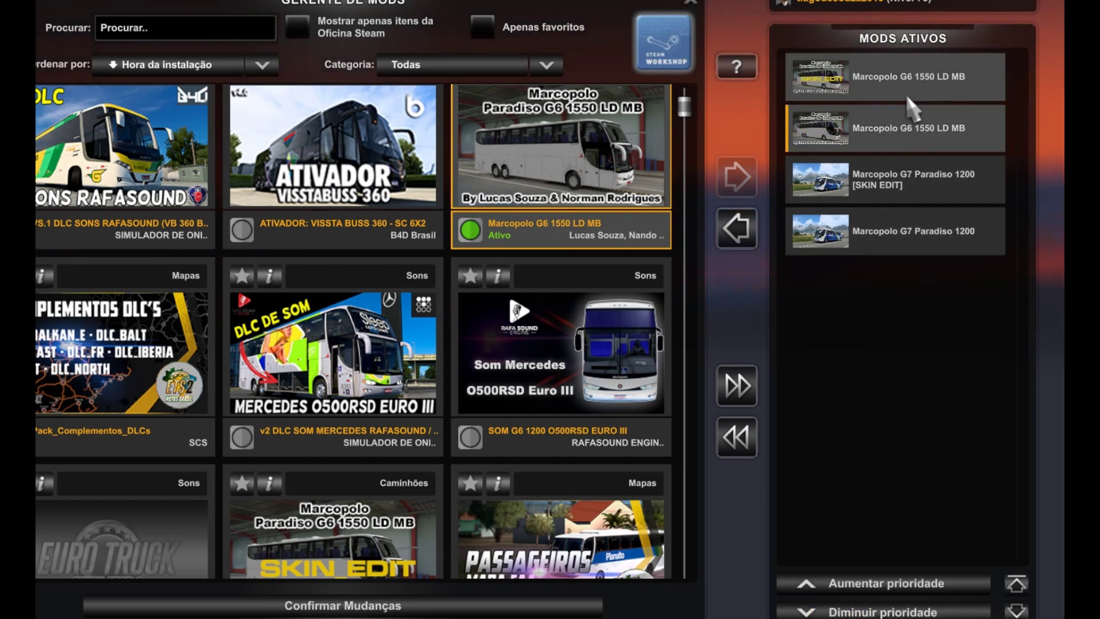
Confirm the mod changes, apply the profile, and continue the game
{"action": "left_click", "coordinate": [461, 606]}
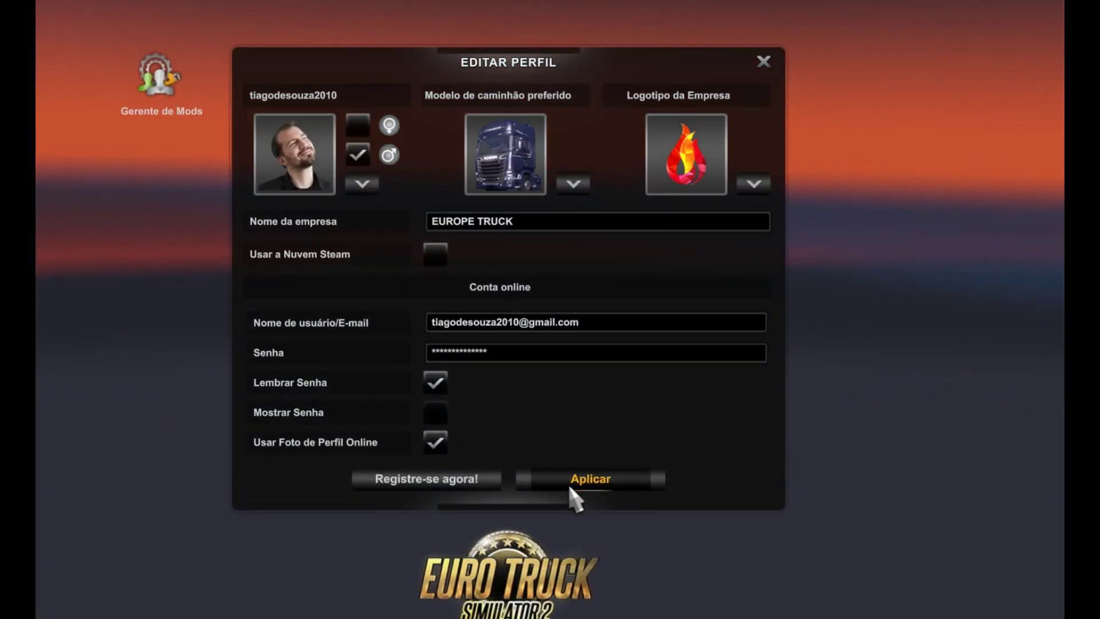
{"action": "left_click", "coordinate": [572, 485]}
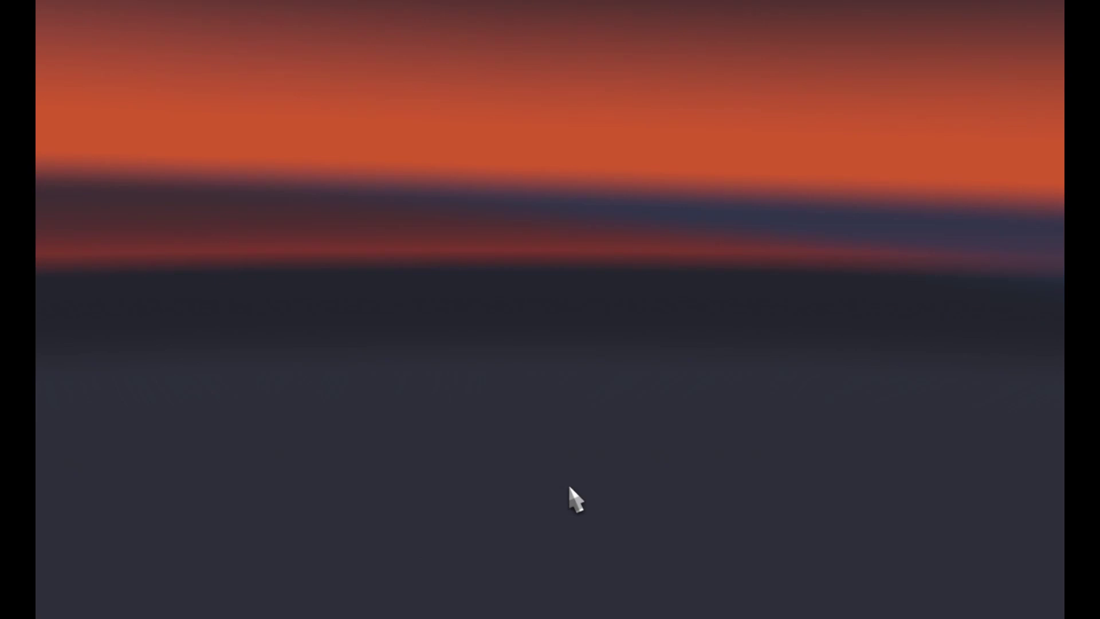
{"action": "left_click", "coordinate": [539, 304]}
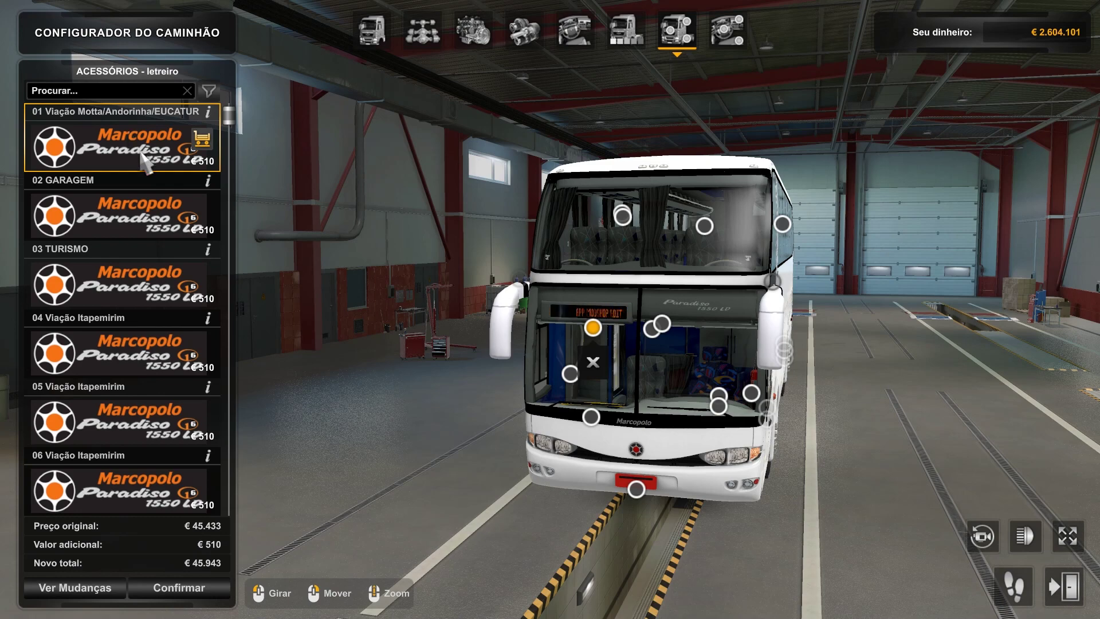
Check the scrolling sign up close on the Marcopolo G6's windshield and confirm the bus configuration
{"action": "scroll", "coordinate": [586, 312], "scroll_direction": "up", "scroll_amount": 2}
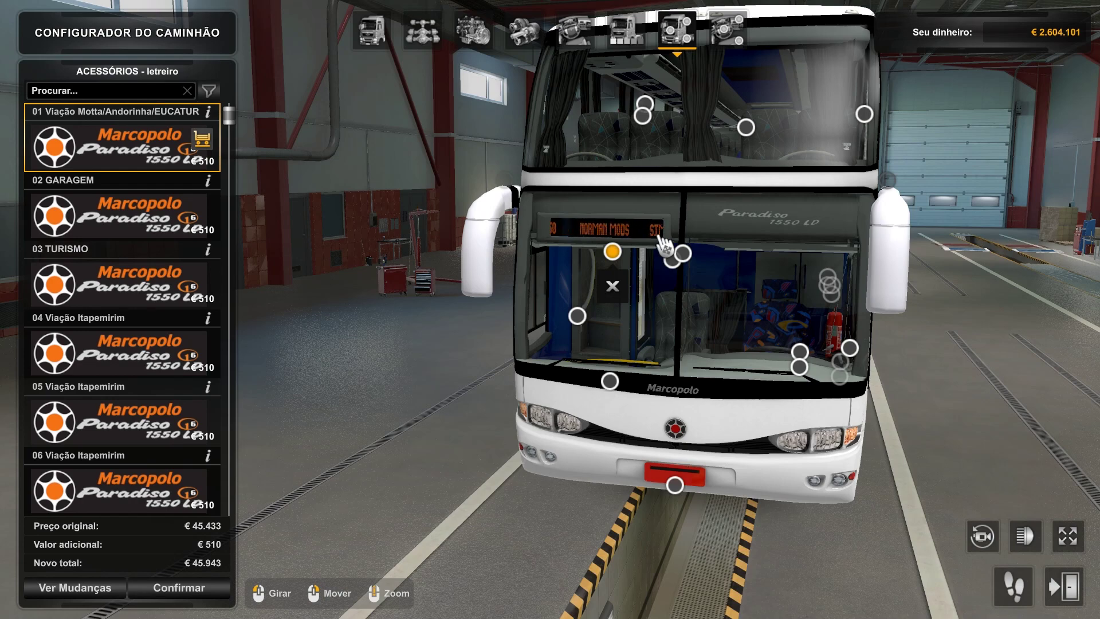
{"action": "left_click", "coordinate": [189, 589]}
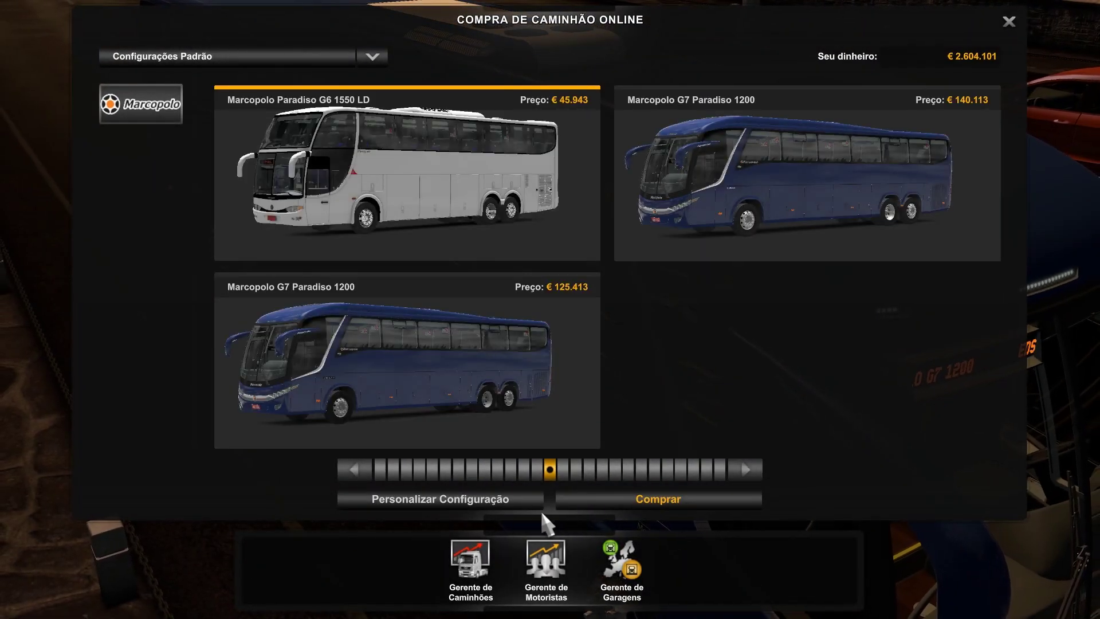
Buy the Marcopolo Paradiso G6 1550 LD, have it delivered to the Pärnu garage, and start driving it
{"action": "left_click", "coordinate": [561, 507]}
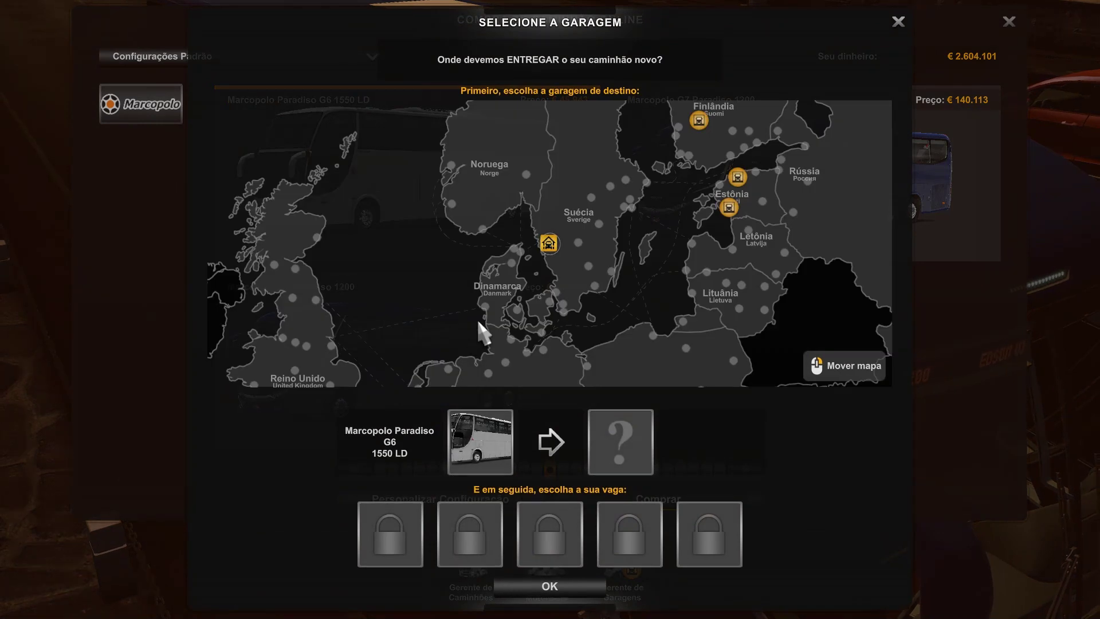
{"action": "left_click", "coordinate": [548, 244]}
{"action": "left_click", "coordinate": [549, 586]}
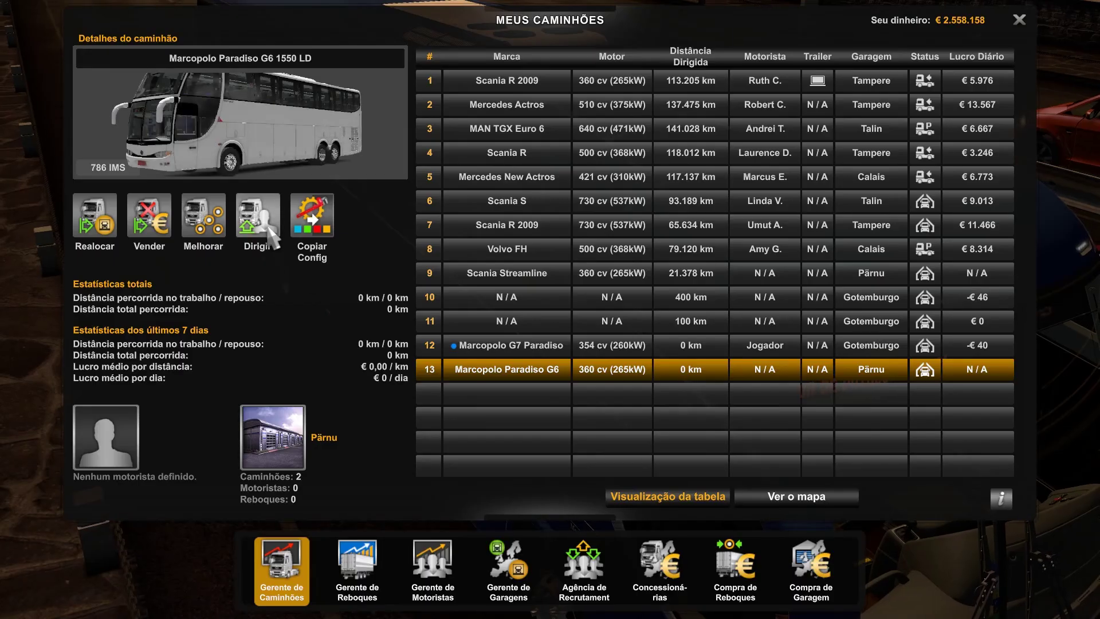
{"action": "key", "text": "Return"}
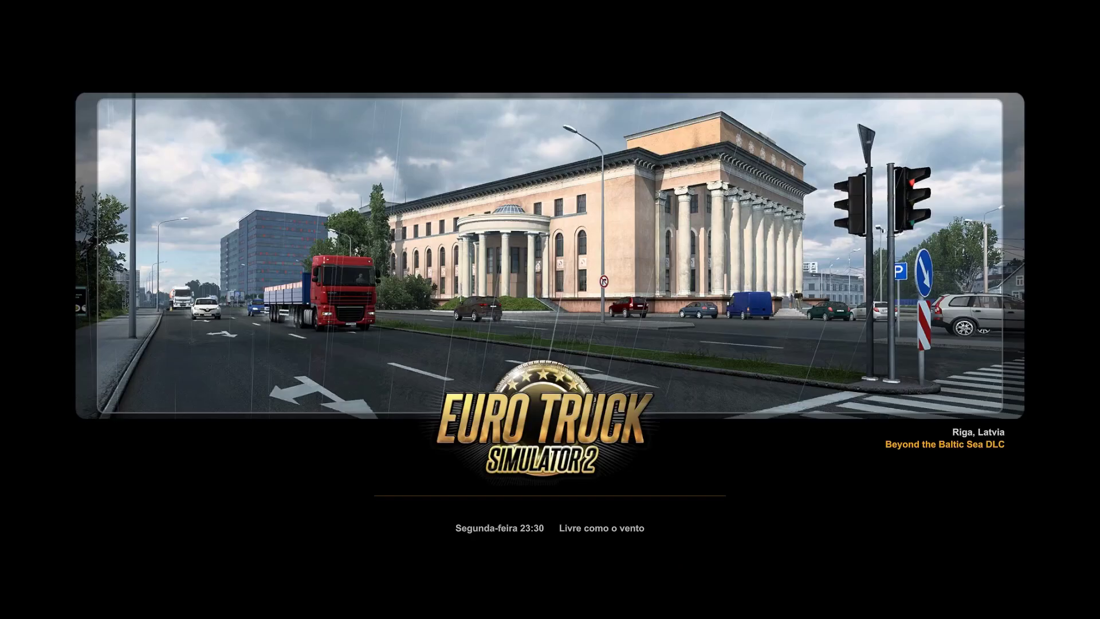